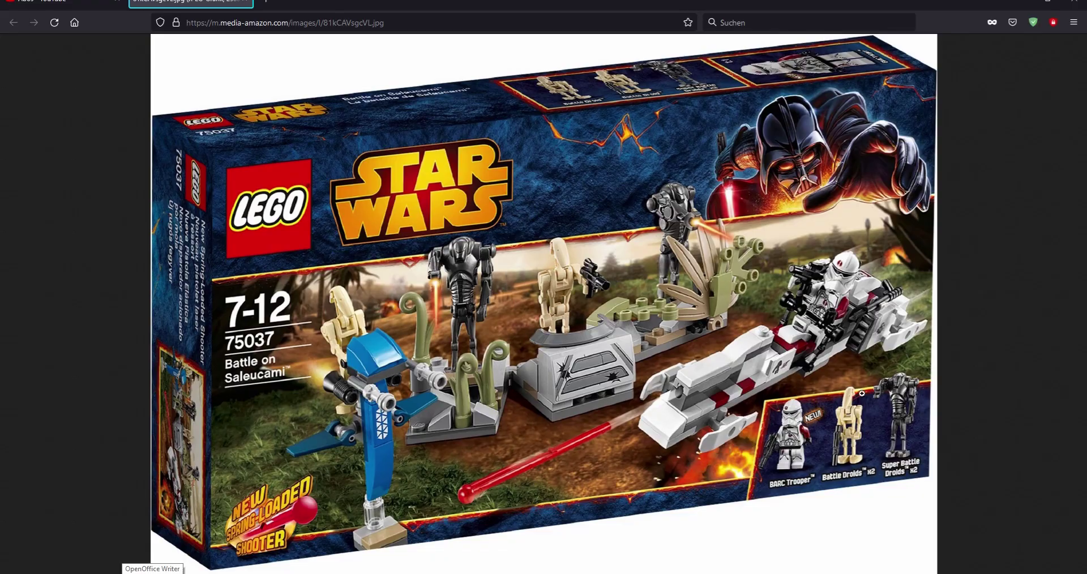
Switch to GIMP and outline the speeder bike with its rider using Free Select on the subject plate copy layer.
key("alt+Tab")
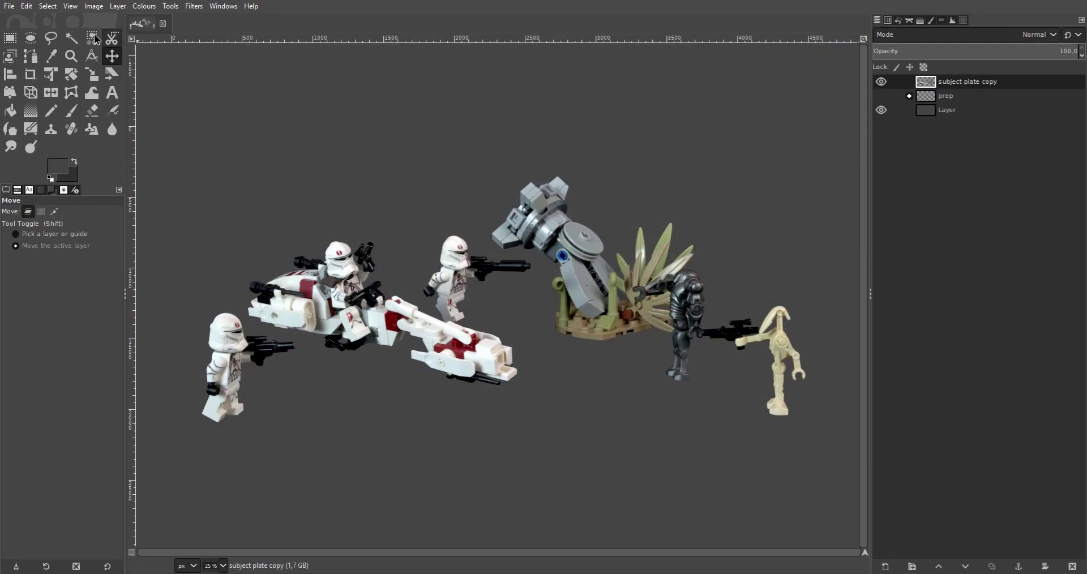
key("f")
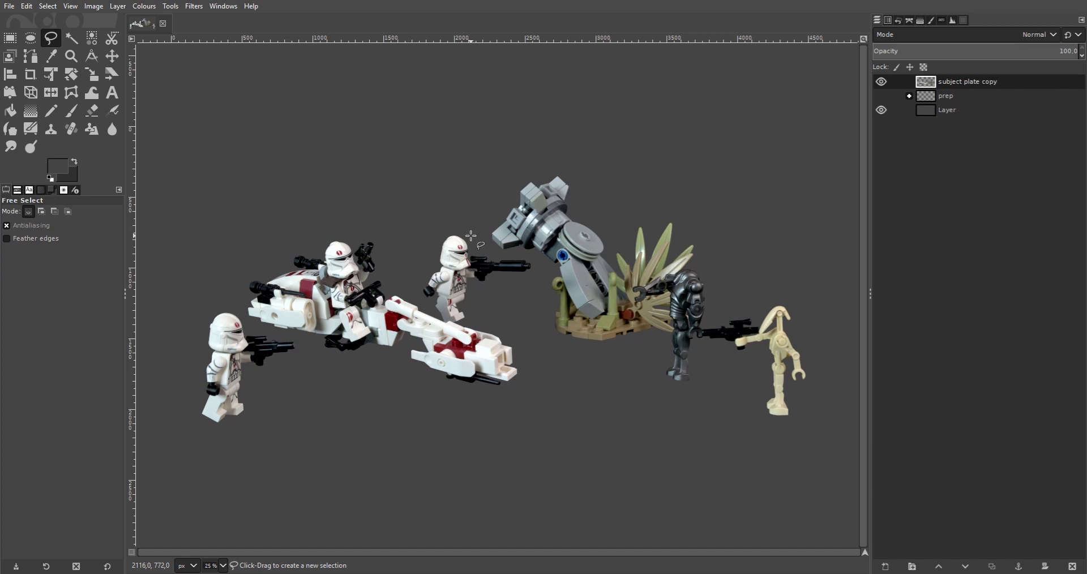
left_click(535, 377)
left_click(494, 327)
key("1")
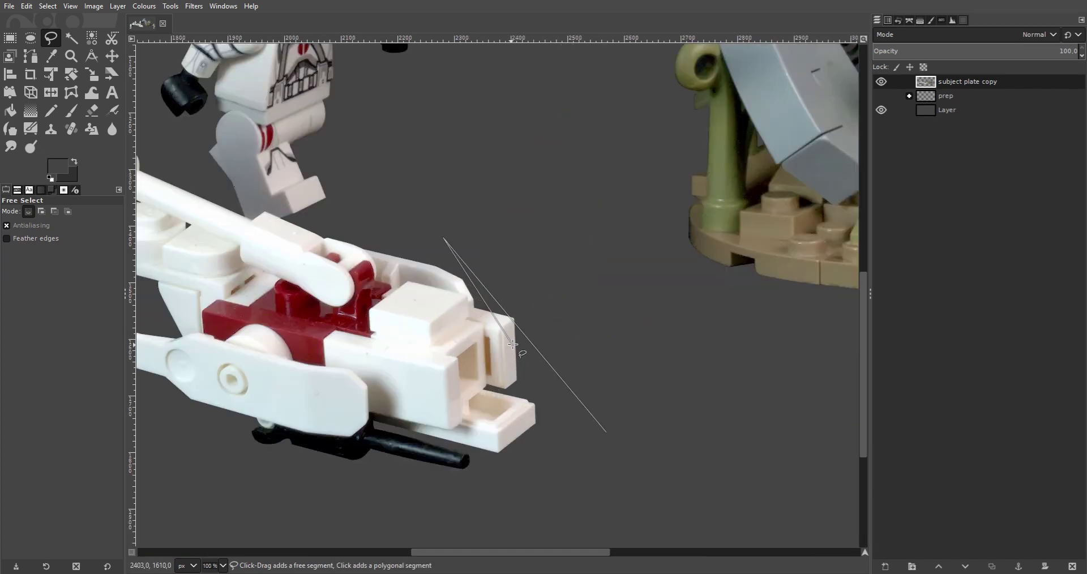
left_click_drag(444, 237, 535, 295)
left_click(465, 258)
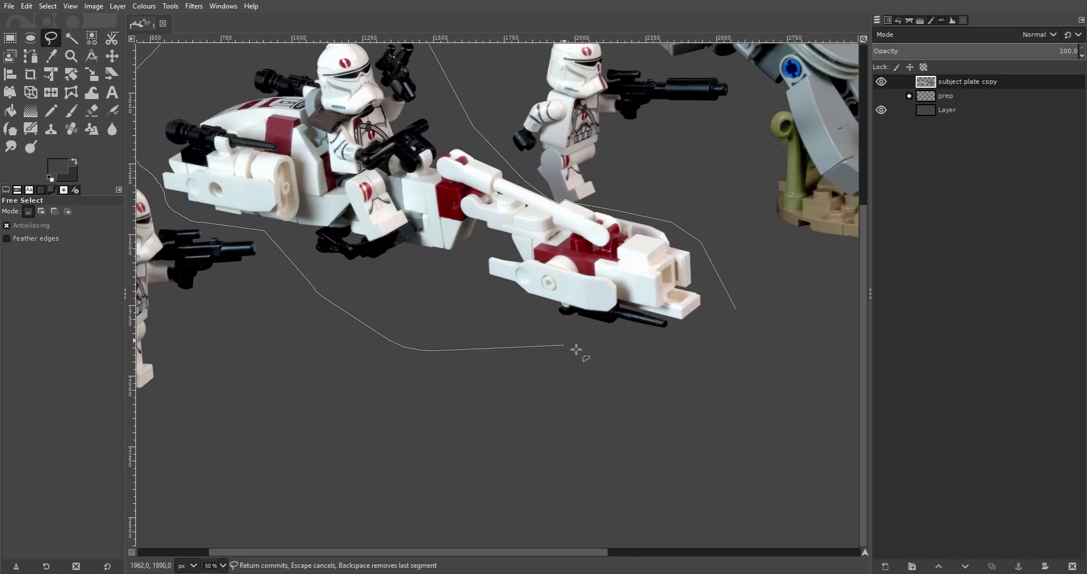
left_click(618, 375)
left_click(723, 364)
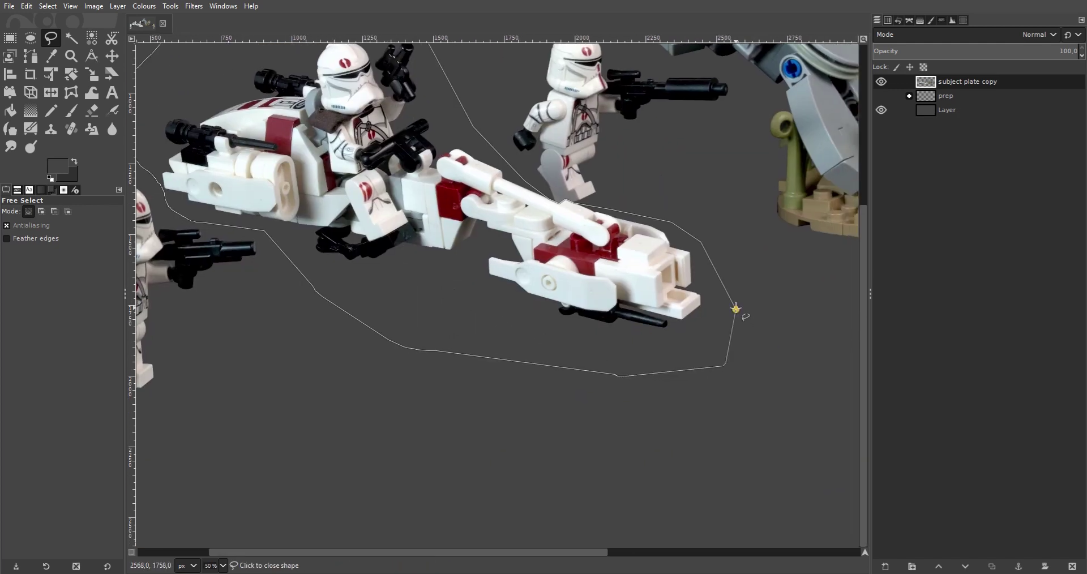
left_click(736, 309)
key("Return")
Copy the selected speeder and rider onto a new layer placed directly below subject plate copy.
key("ctrl+c")
key("ctrl+v")
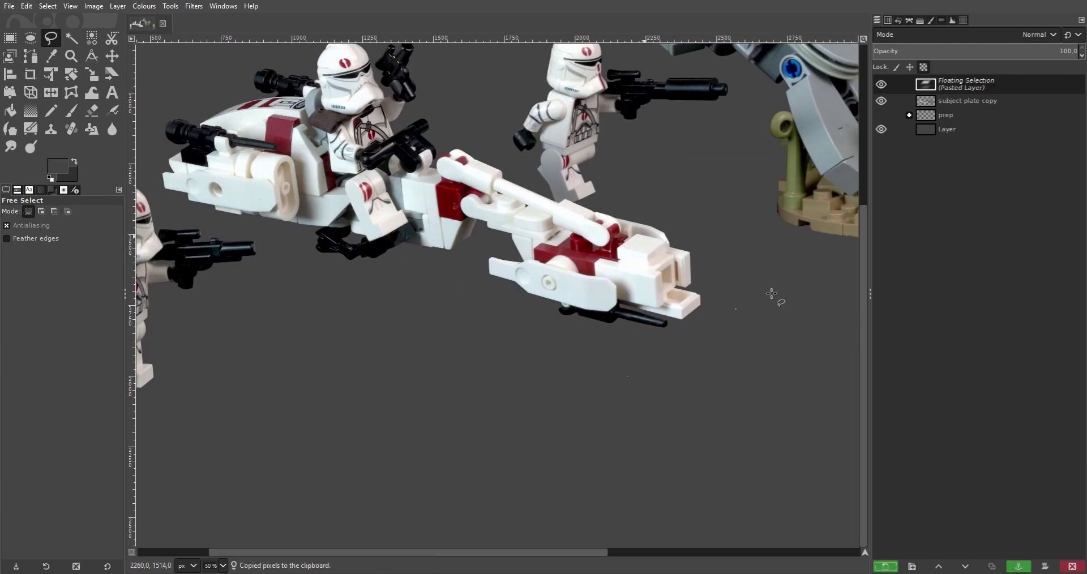
left_click(885, 566)
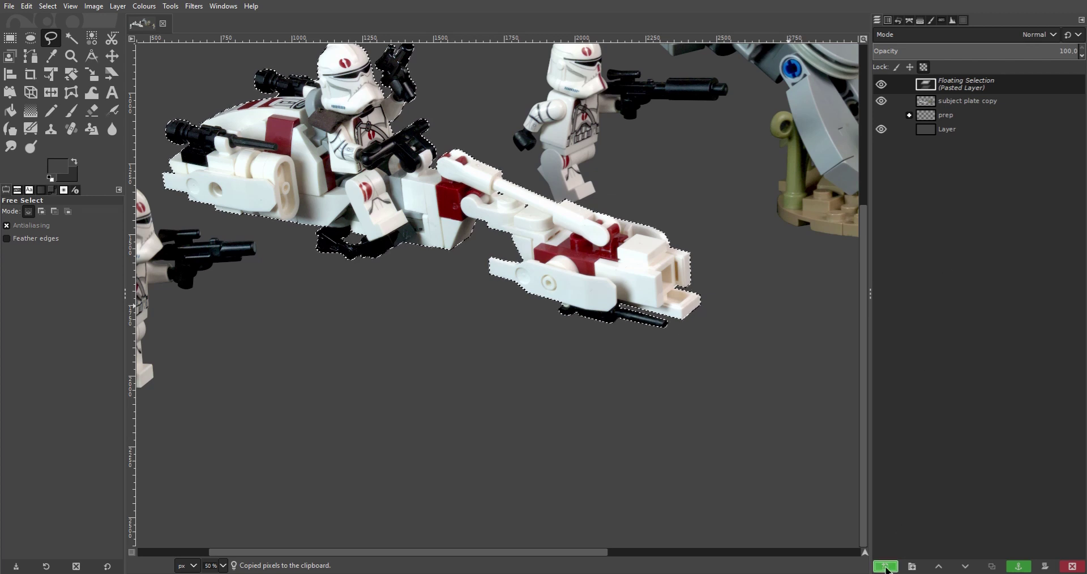
left_click_drag(965, 81, 970, 107)
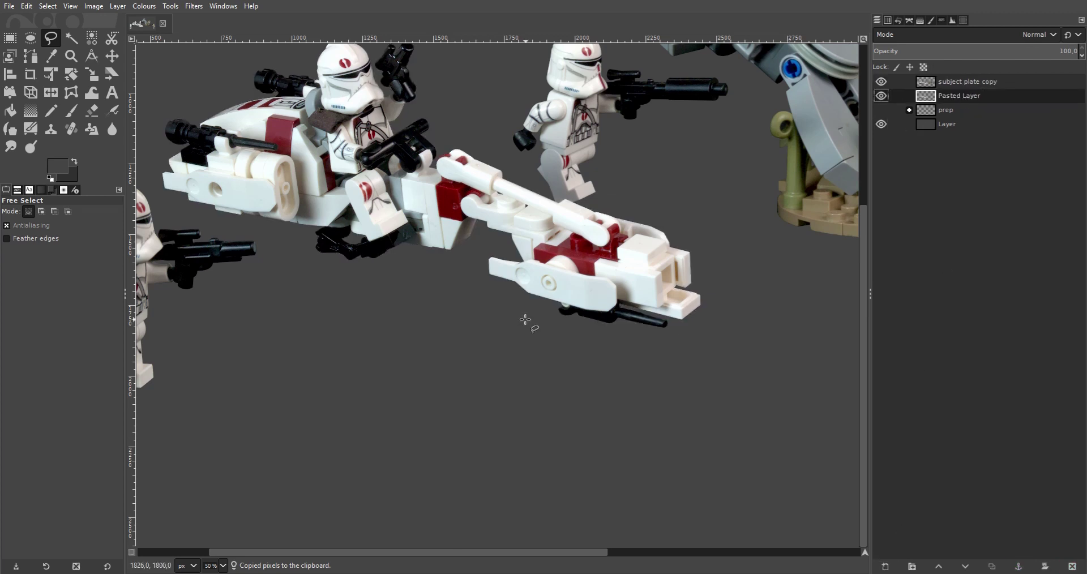
Select the rear half of the speeder with Free Select and cut it from the pasted layer onto its own new layer.
scroll(527, 317, "down", 3)
scroll(539, 266, "up", 3)
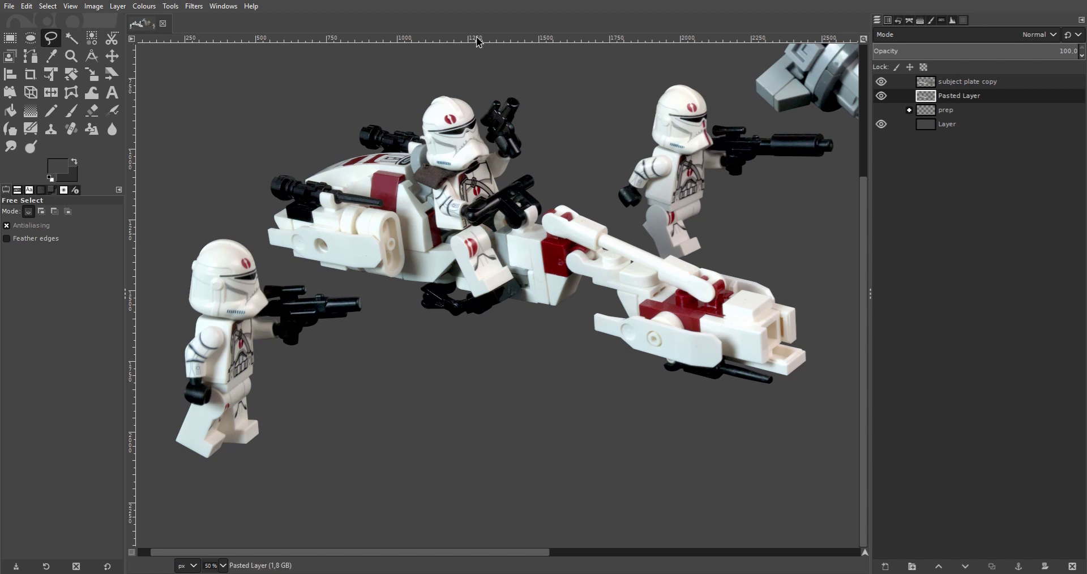
mouse_move(410, 65)
left_mouse_down()
mouse_move(461, 89)
mouse_move(498, 301)
mouse_move(467, 363)
mouse_move(352, 371)
mouse_move(156, 282)
mouse_move(206, 112)
mouse_move(318, 50)
mouse_move(433, 66)
left_mouse_up()
key("Return")
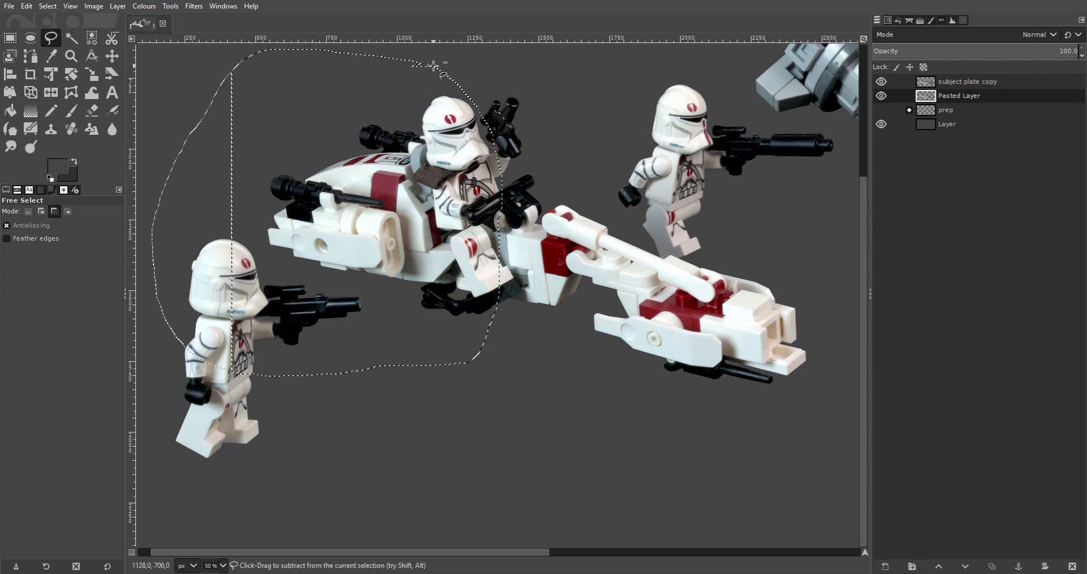
key("ctrl+x")
key("ctrl+v")
left_click(885, 567)
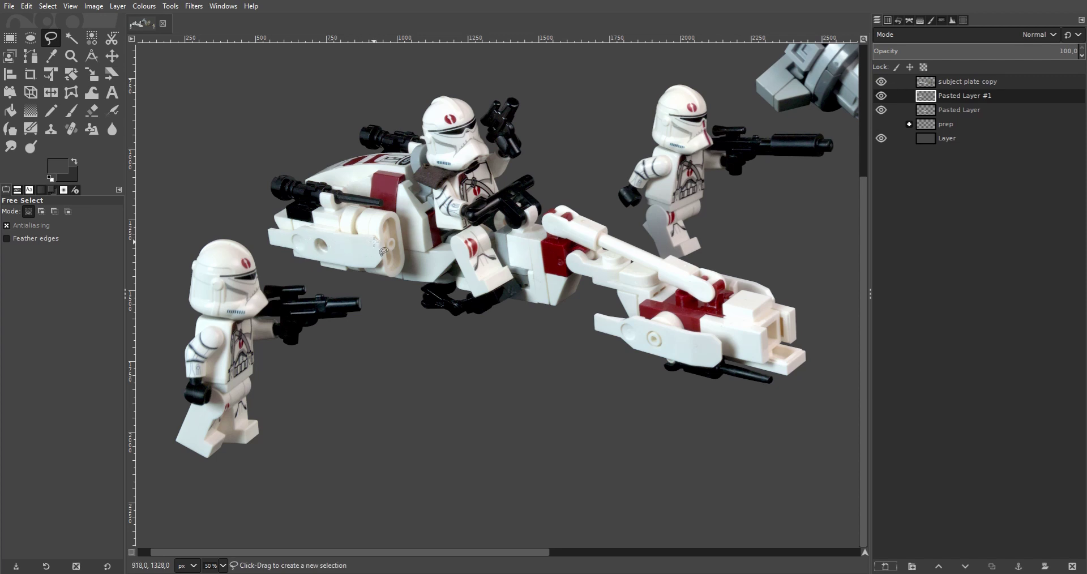
Try Linear Motion Blur on Pasted Layer #1 with a length of 155.53.
scroll(655, 348, "right", 2)
scroll(655, 348, "up", 1)
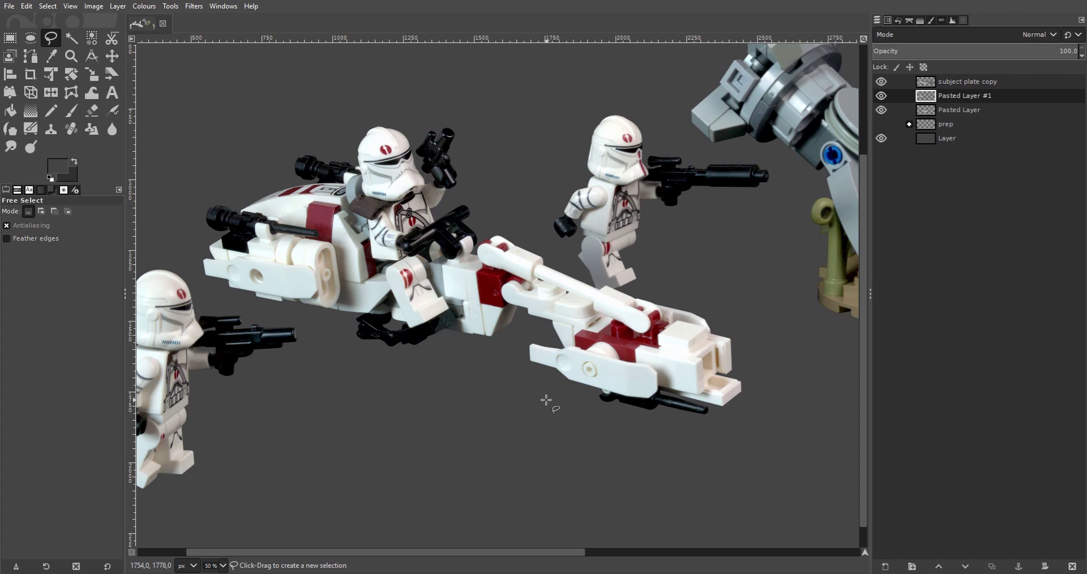
scroll(544, 399, "up", 1)
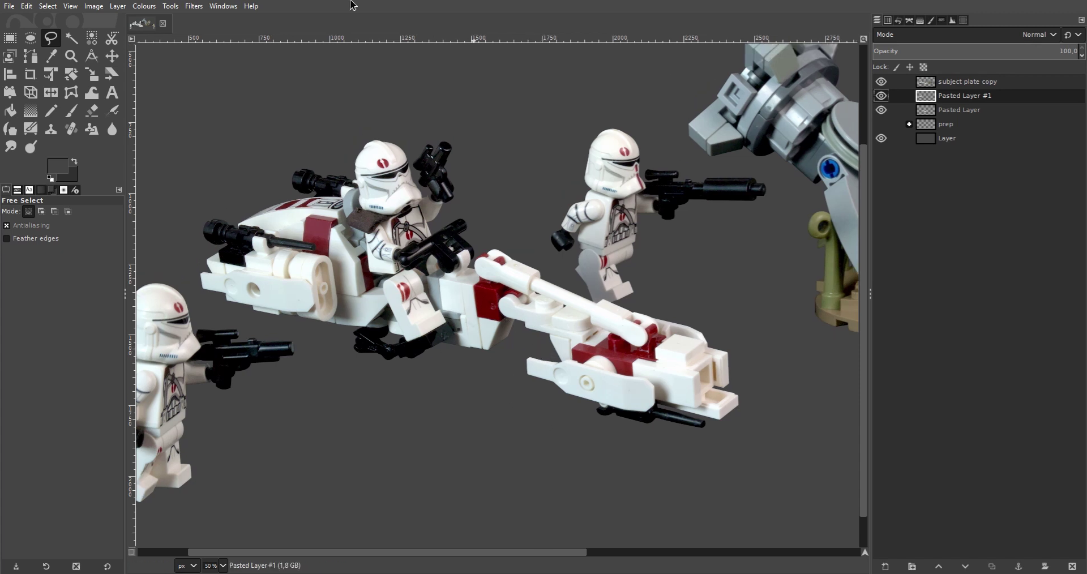
left_click(194, 6)
mouse_move(284, 79)
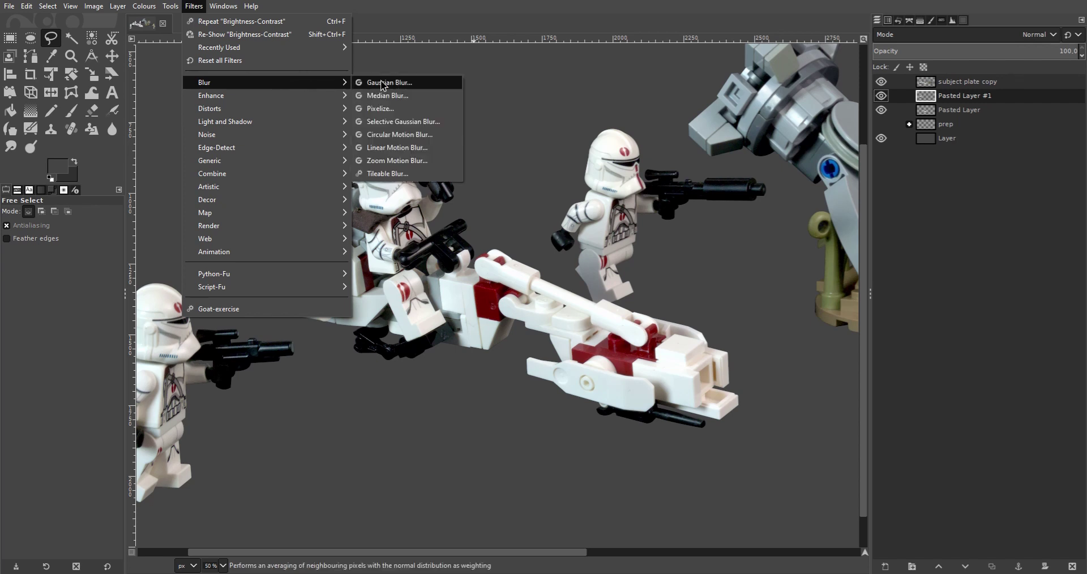
left_click(402, 150)
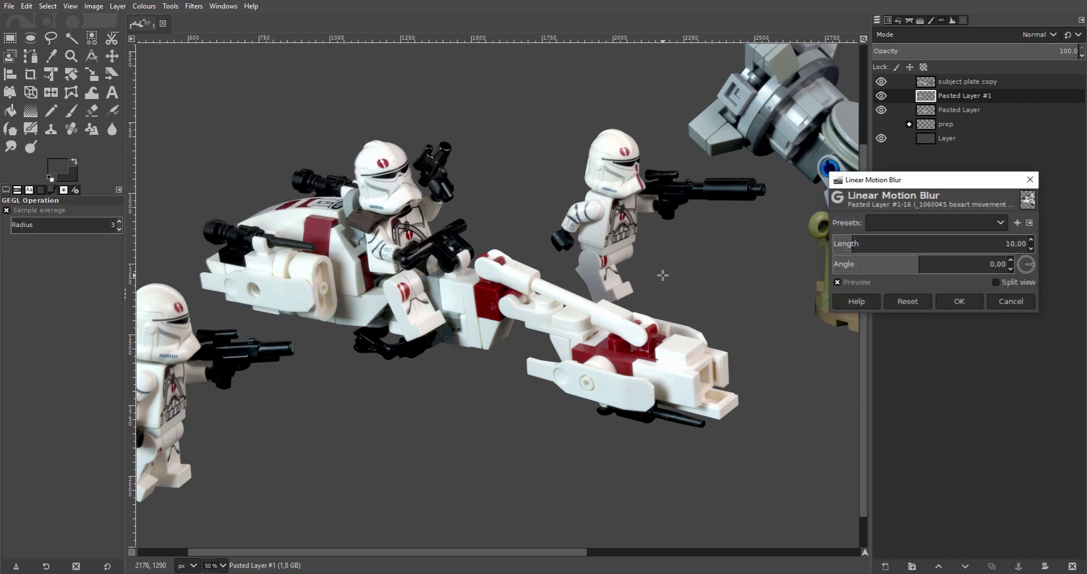
scroll(321, 262, "up", 3)
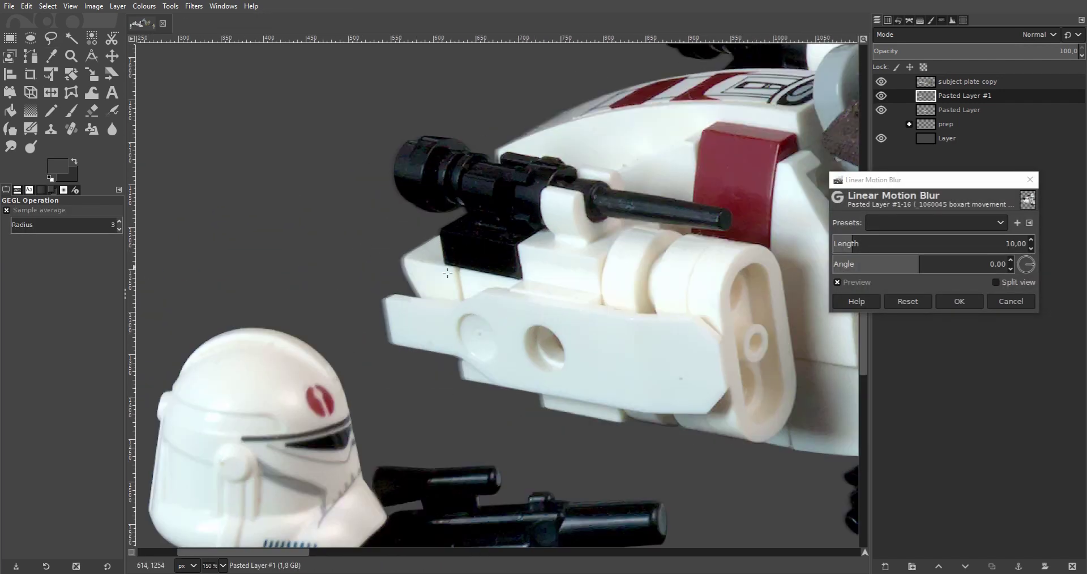
scroll(435, 251, "up", 4)
scroll(345, 276, "down", 4)
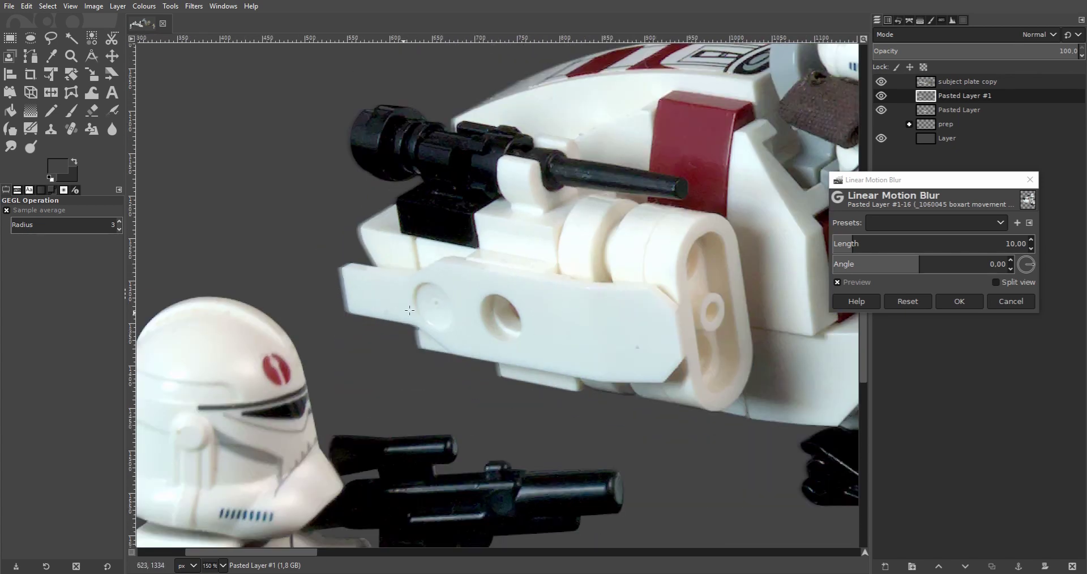
left_click_drag(370, 293, 380, 288)
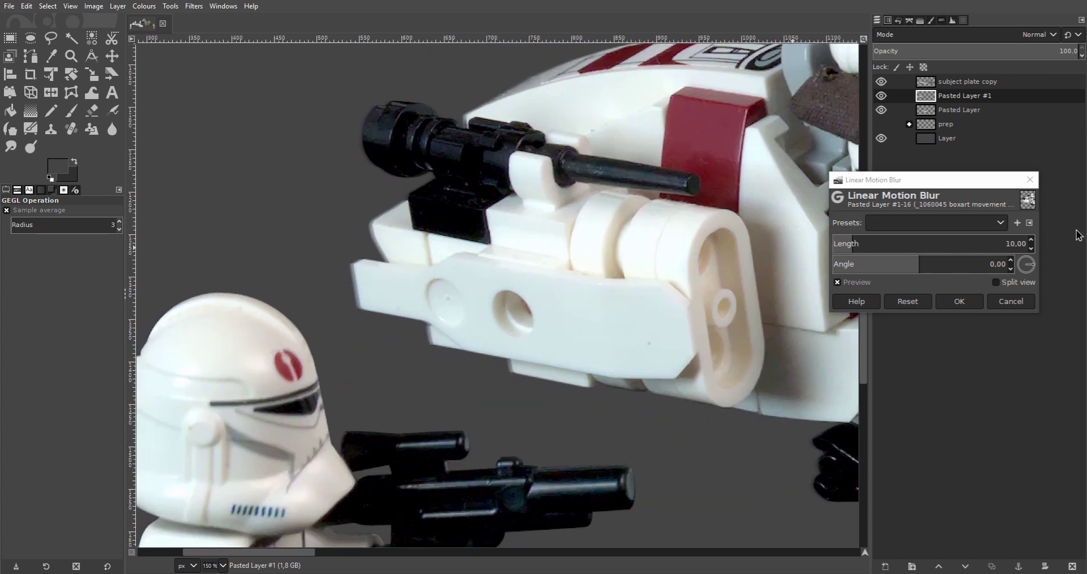
left_click_drag(905, 248, 938, 253)
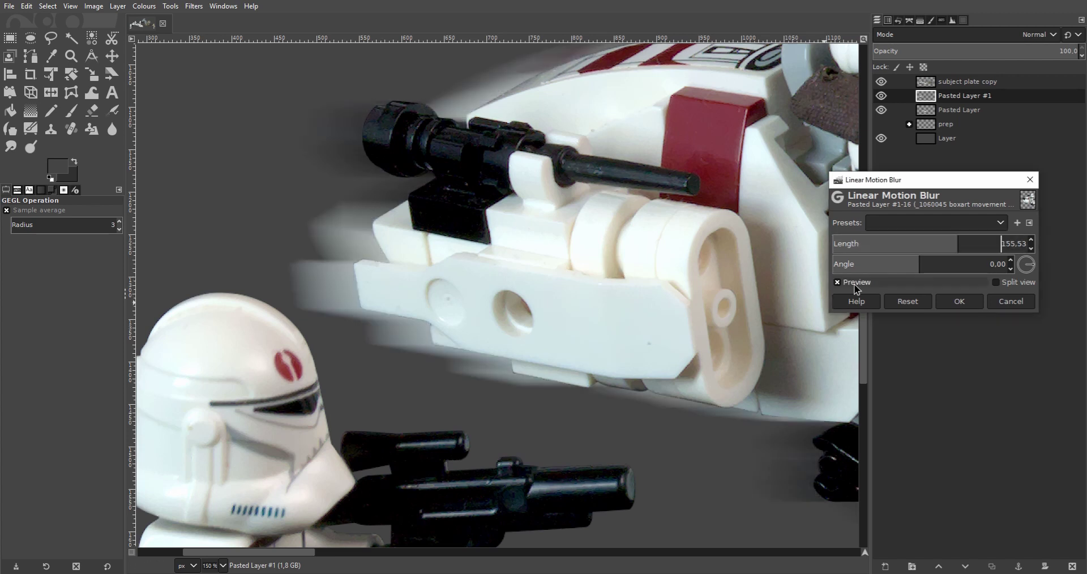
Try the Linear Motion Blur at an angle of 10 and a length of 447.36, and undo it.
scroll(930, 266, "up", 1)
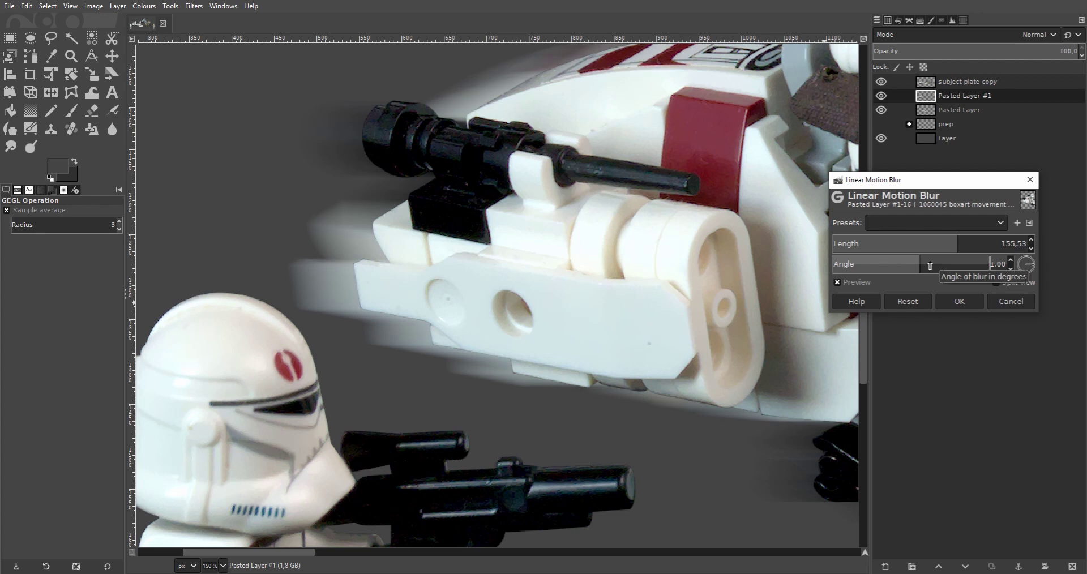
scroll(930, 266, "up", 9)
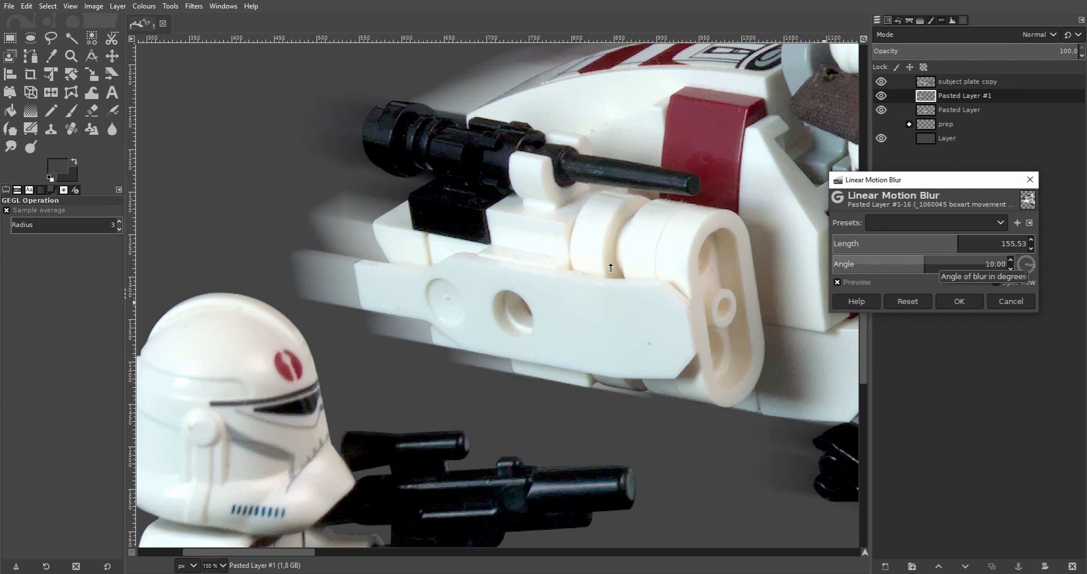
left_click_drag(906, 248, 1085, 244)
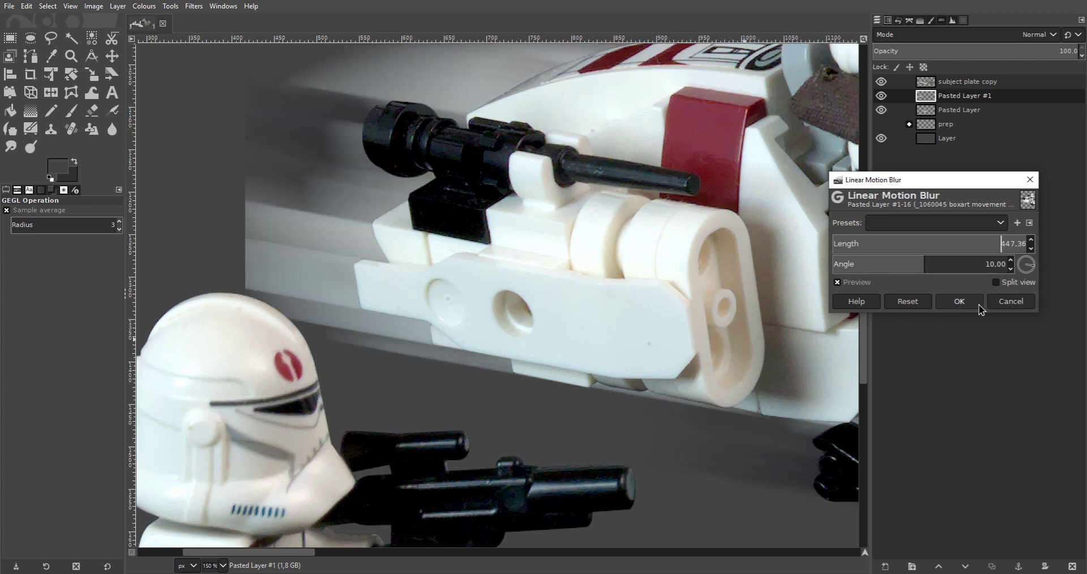
left_click(959, 301)
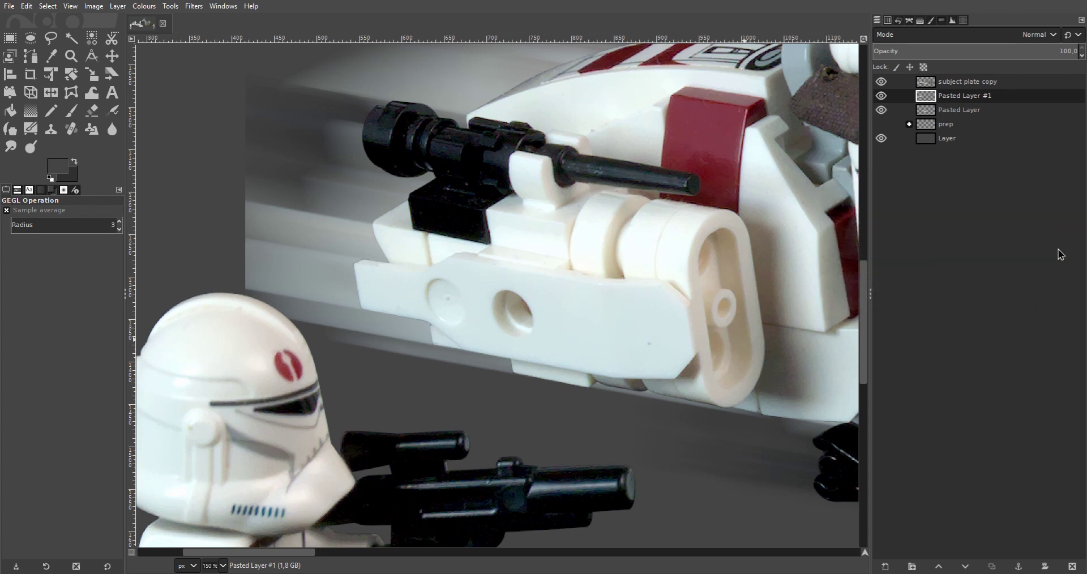
key("ctrl+z")
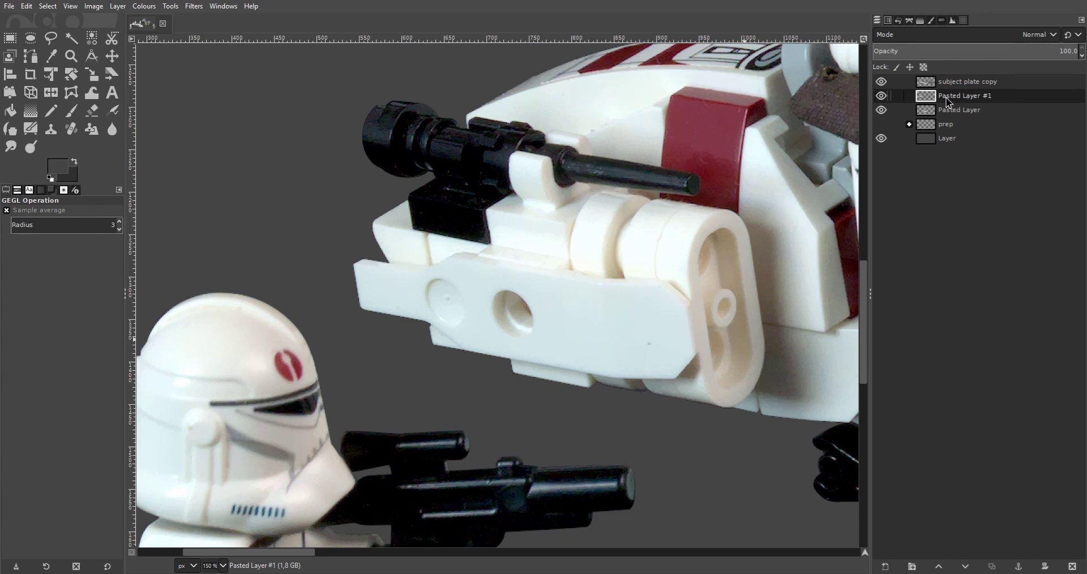
Turn on the layer boundary display and enlarge Pasted Layer #1 to the image size.
scroll(499, 272, "down", 3)
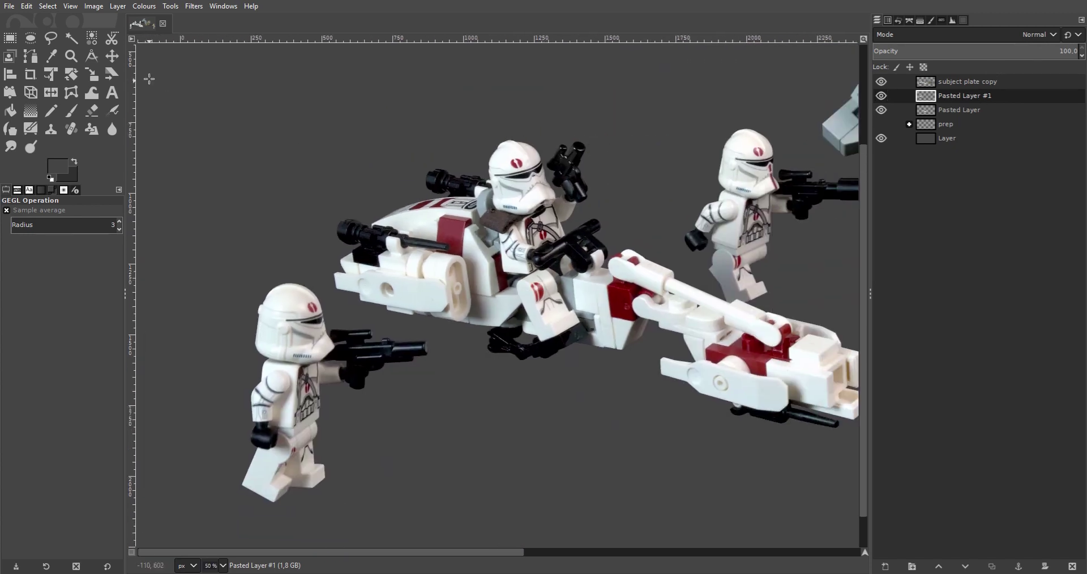
left_click(63, 7)
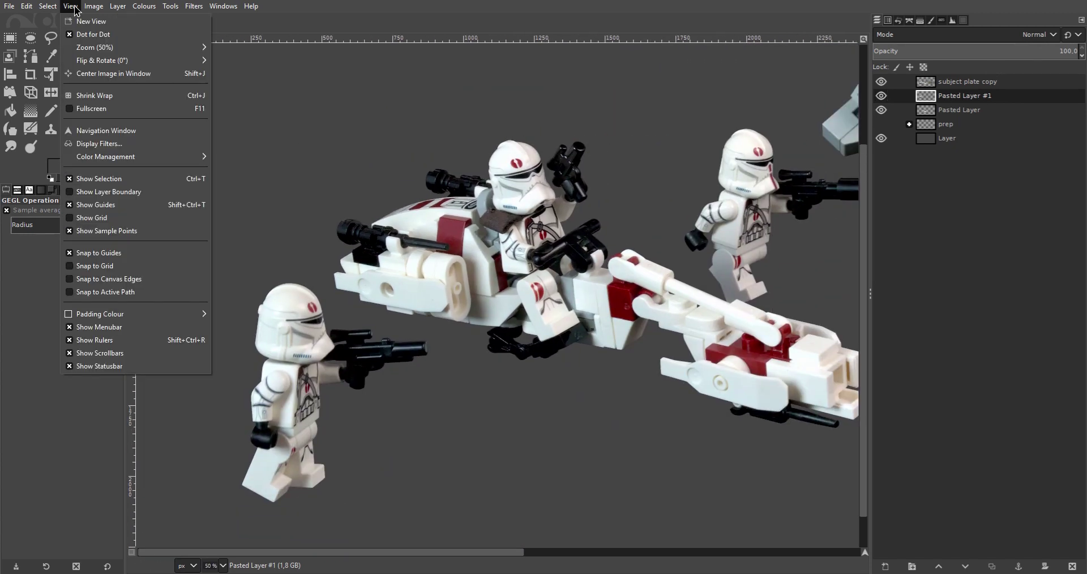
left_click(114, 192)
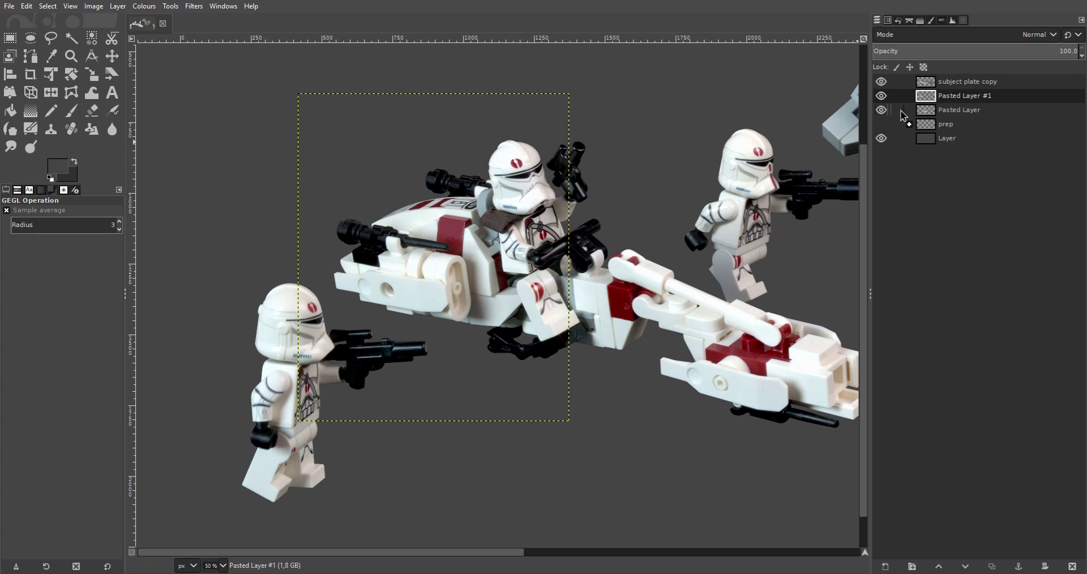
right_click(957, 93)
left_click(988, 281)
scroll(354, 280, "up", 1)
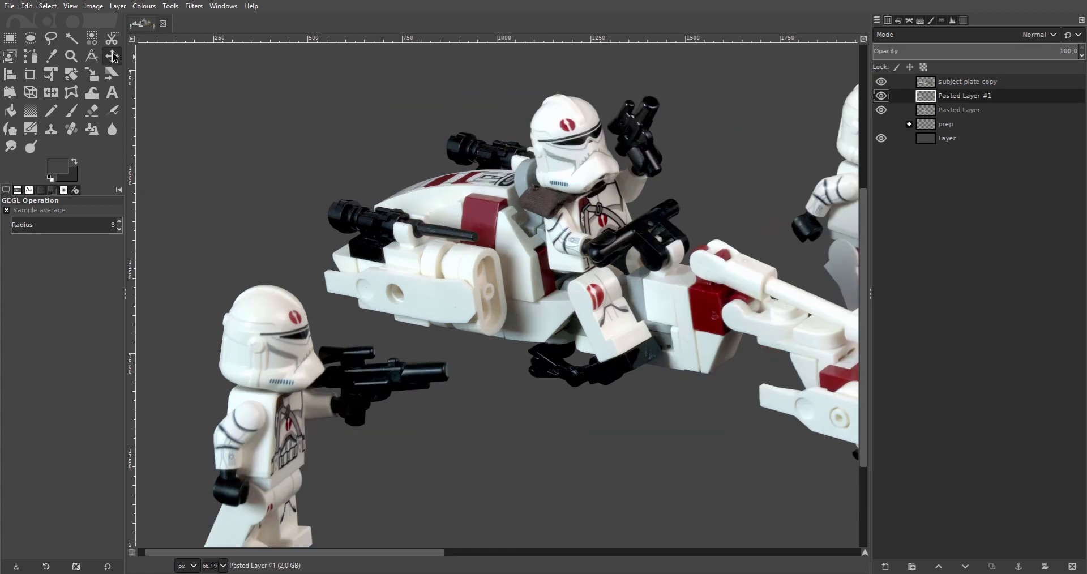
Apply Linear Motion Blur with length 447.36 and angle 10 to the speeder's rear section on Pasted Layer #1.
left_click(156, 8)
mouse_move(198, 7)
left_click(205, 34)
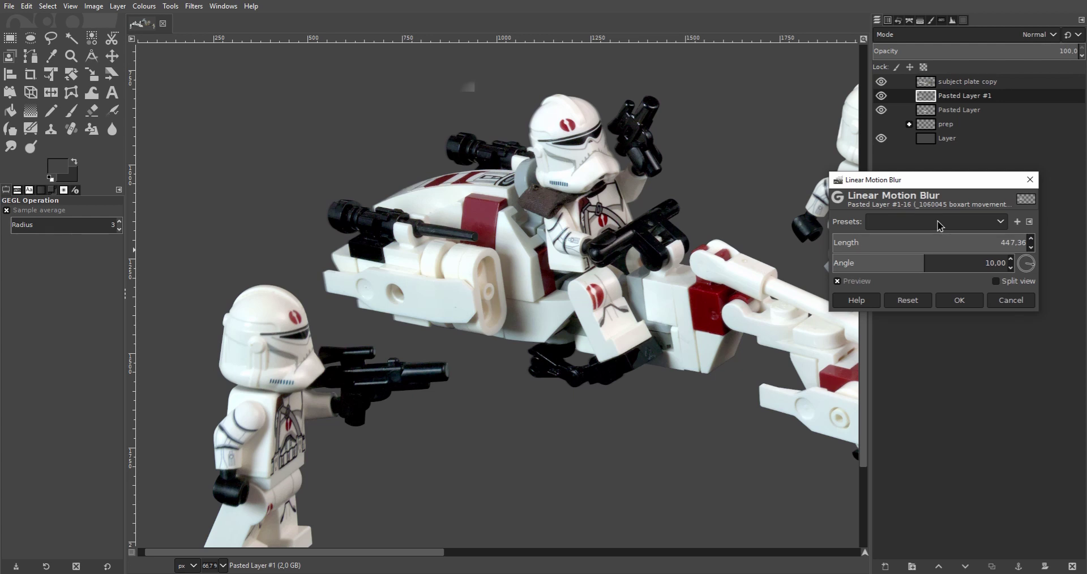
scroll(609, 317, "left", 2)
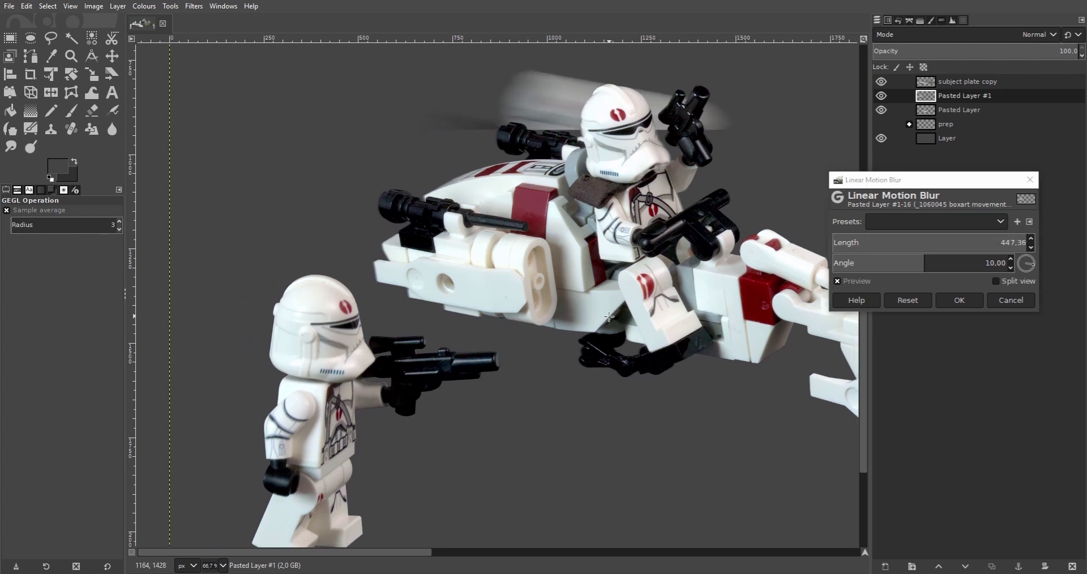
scroll(390, 287, "up", 2)
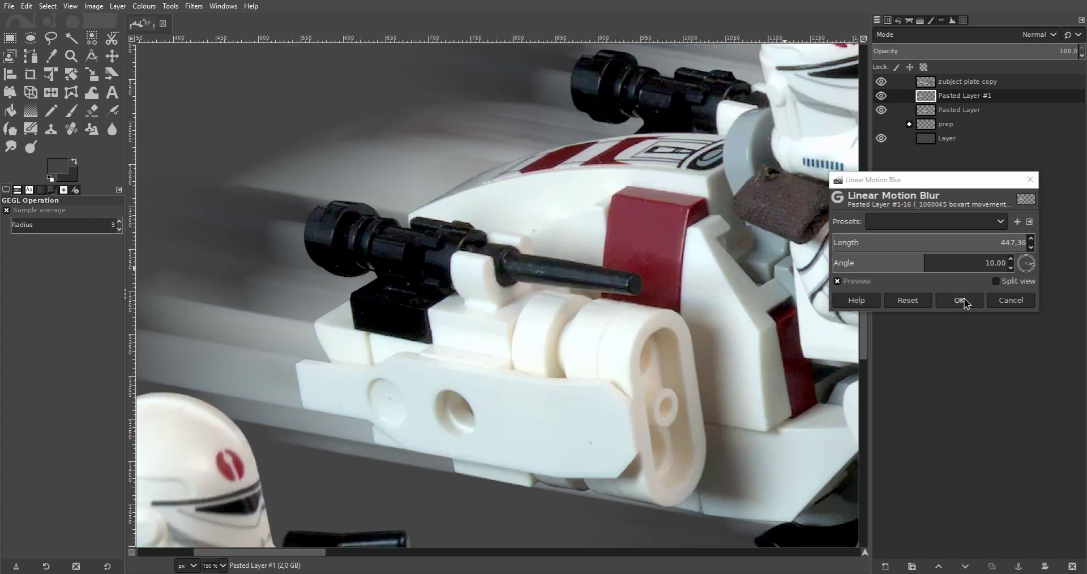
left_click(962, 302)
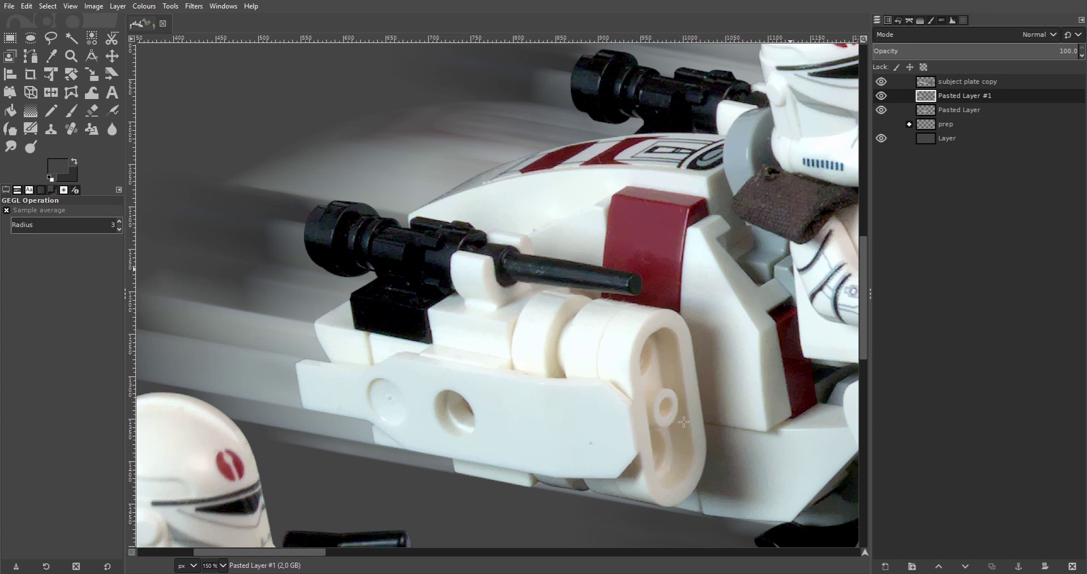
Begin a free selection along the upper edge of the blur trail behind the speeder's rear blade.
left_click_drag(446, 425, 558, 364)
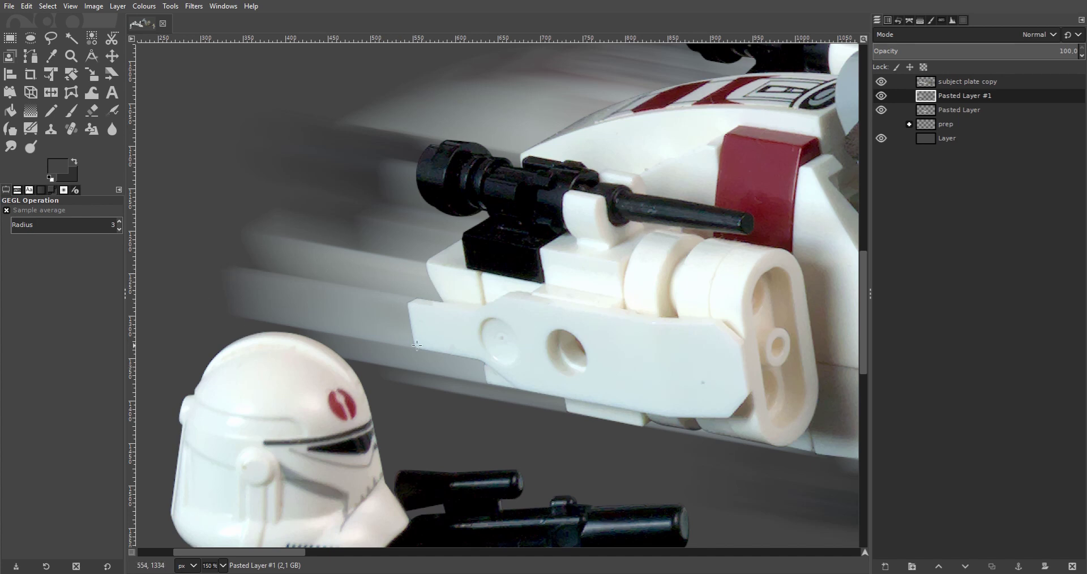
key("f")
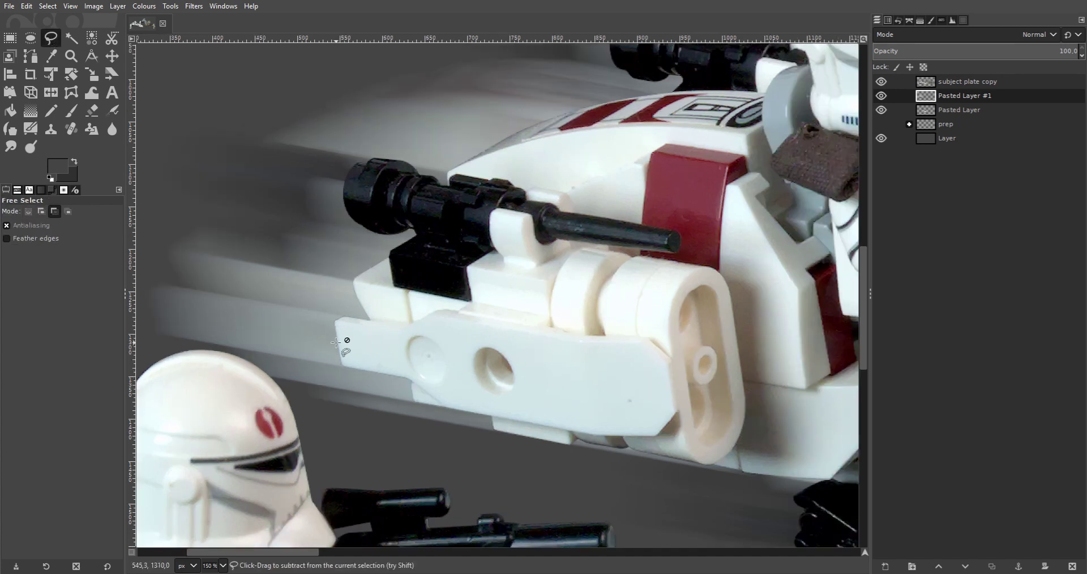
scroll(425, 334, "up", 3)
left_click_drag(430, 332, 723, 274)
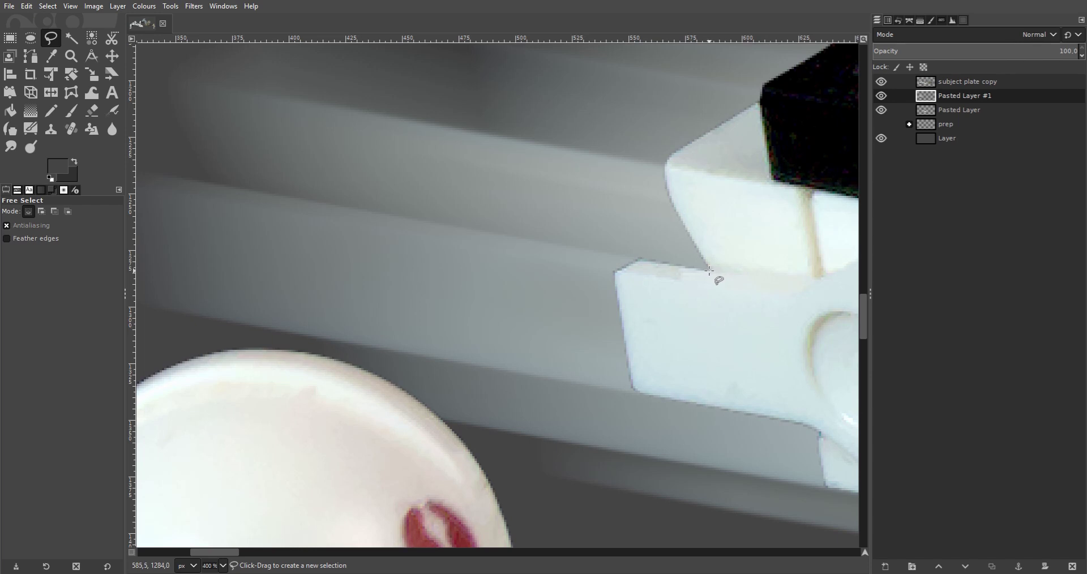
left_click(710, 271)
left_click_drag(408, 253, 651, 282)
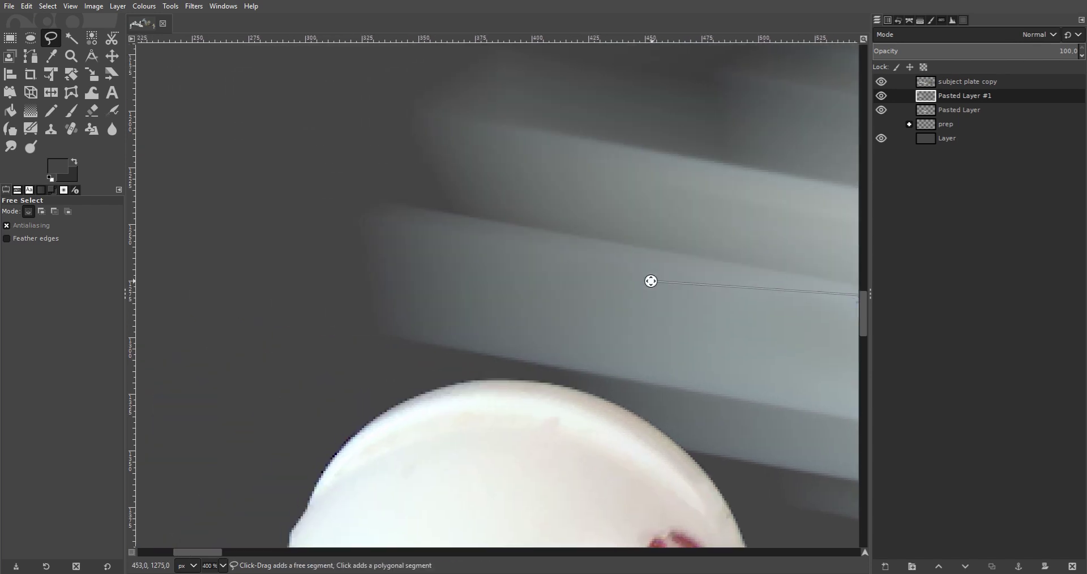
left_click(378, 202)
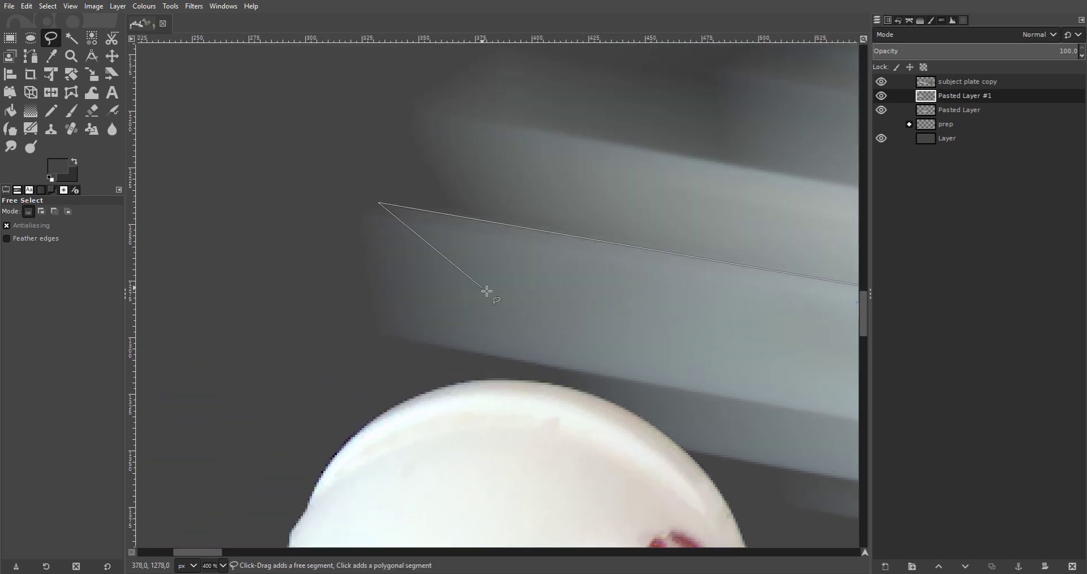
Carry the free selection outline around the upper blur and the rider, returning beneath the speeder to the trail's far end.
scroll(391, 243, "down", 1)
scroll(526, 242, "down", 3)
left_click_drag(527, 242, 422, 368)
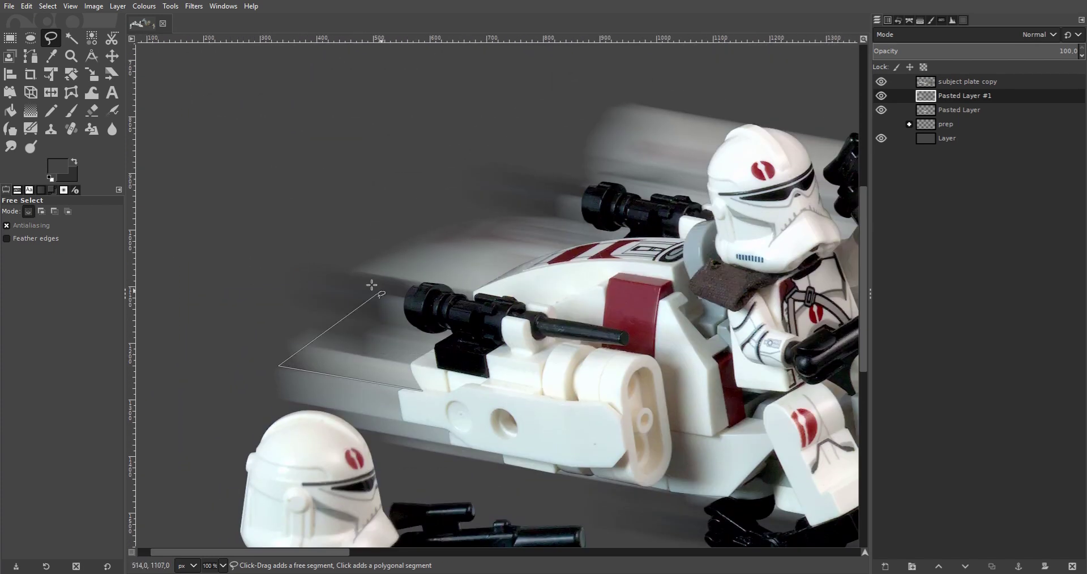
left_click(222, 210)
left_click_drag(293, 105, 365, 64)
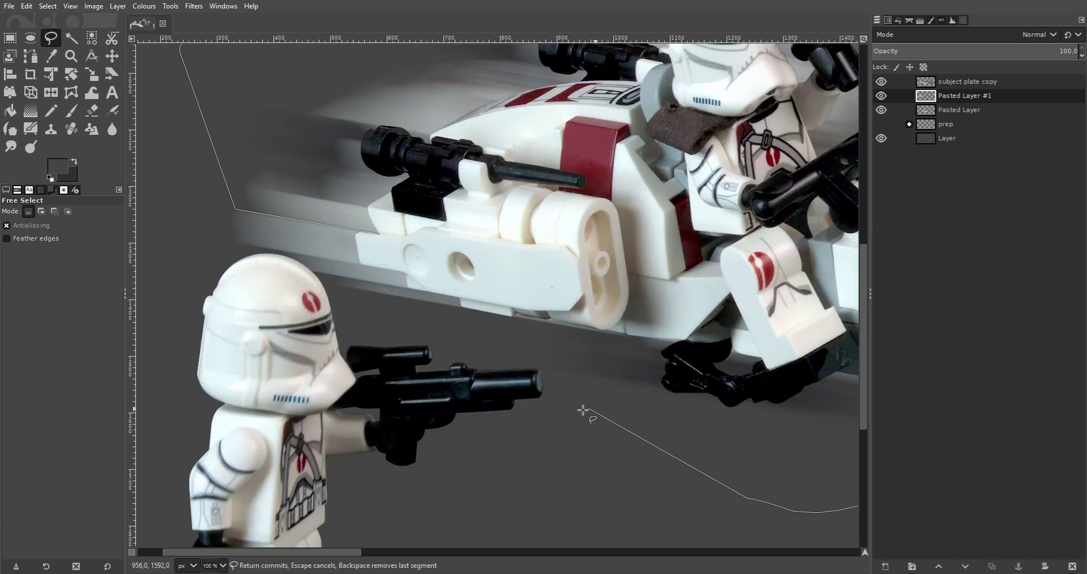
mouse_move(569, 414)
left_mouse_down()
mouse_move(489, 336)
mouse_move(373, 314)
left_mouse_up()
left_click_drag(218, 281, 176, 235)
Trace the lower edge of the rear blade's blur trail, so that the trail itself stays outside the selection.
scroll(189, 238, "up", 5)
left_click(444, 262)
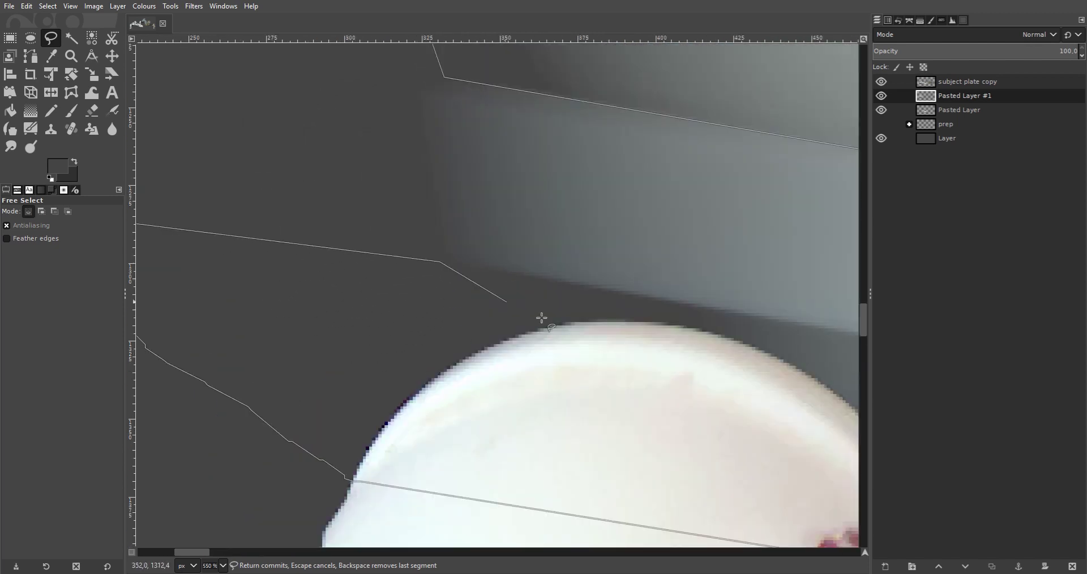
scroll(538, 317, "right", 5)
scroll(441, 347, "down", 4)
scroll(622, 354, "up", 3)
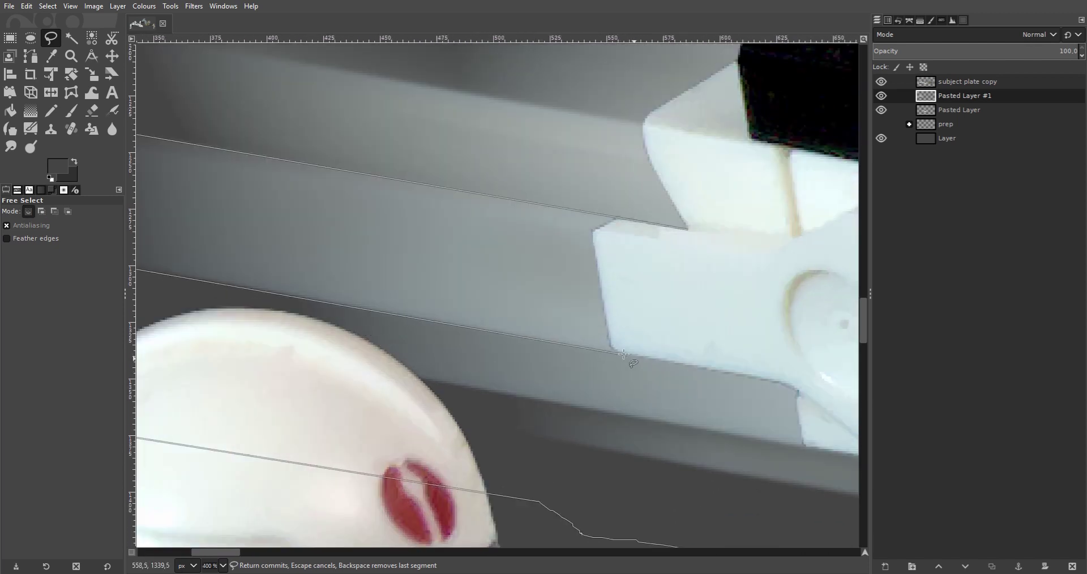
left_click(629, 355)
scroll(748, 365, "left", 5)
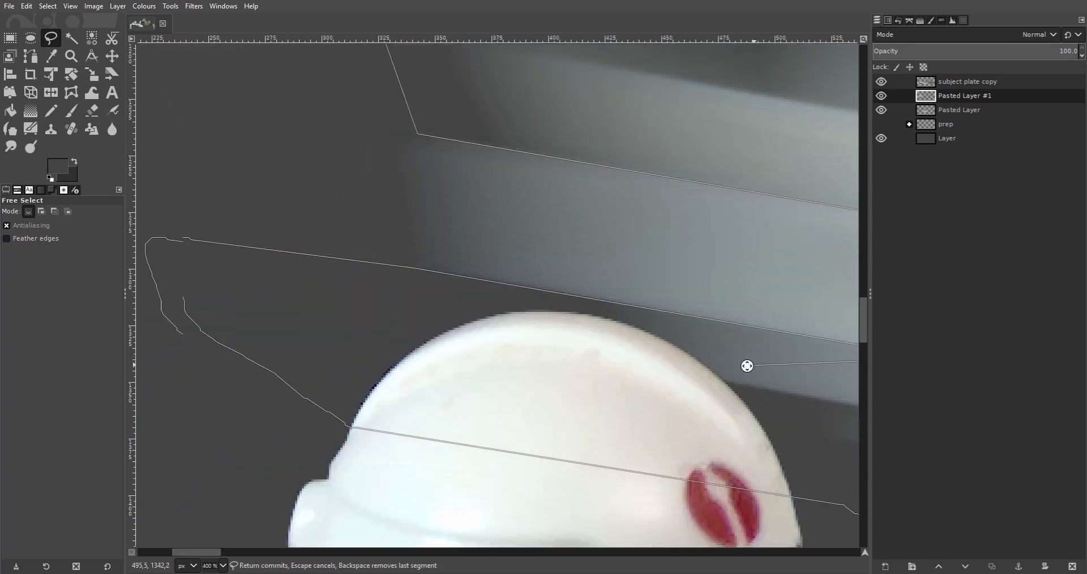
left_click(437, 270)
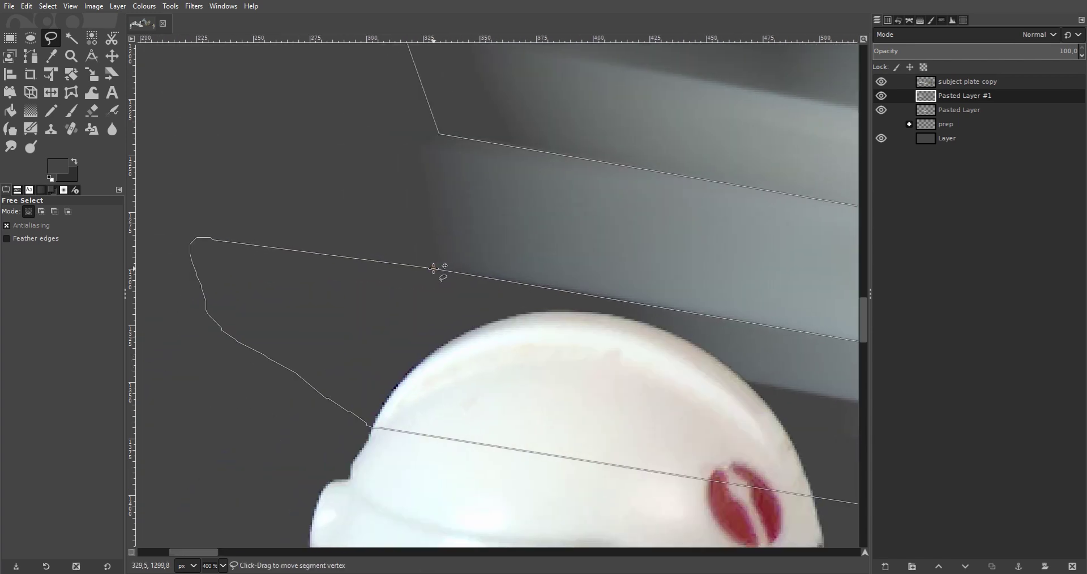
Close the free selection at the rear blade and delete the enclosed blur from Pasted Layer #1.
scroll(431, 266, "down", 3)
scroll(574, 299, "right", 3)
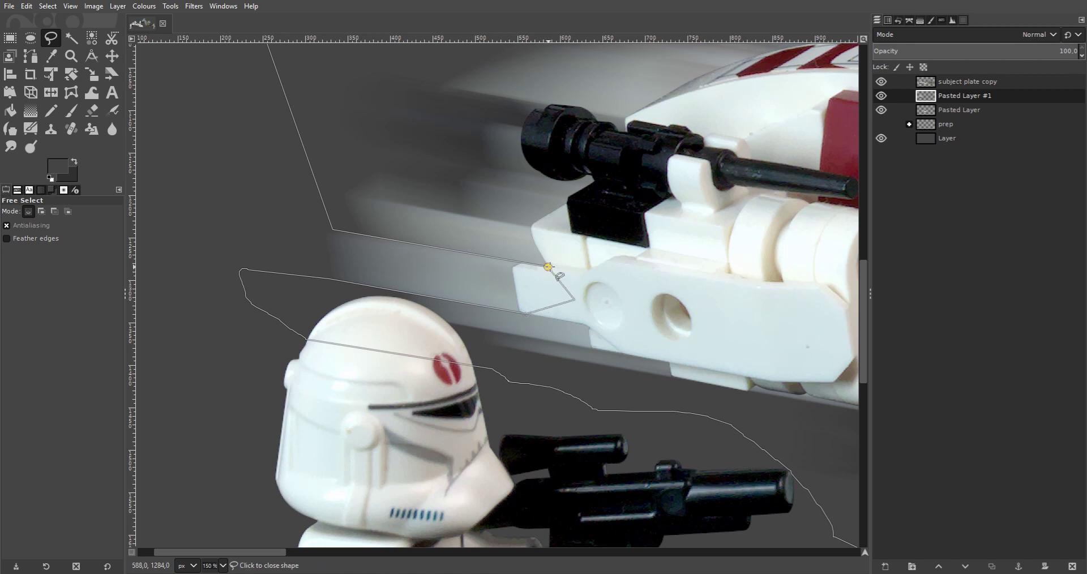
key("Return")
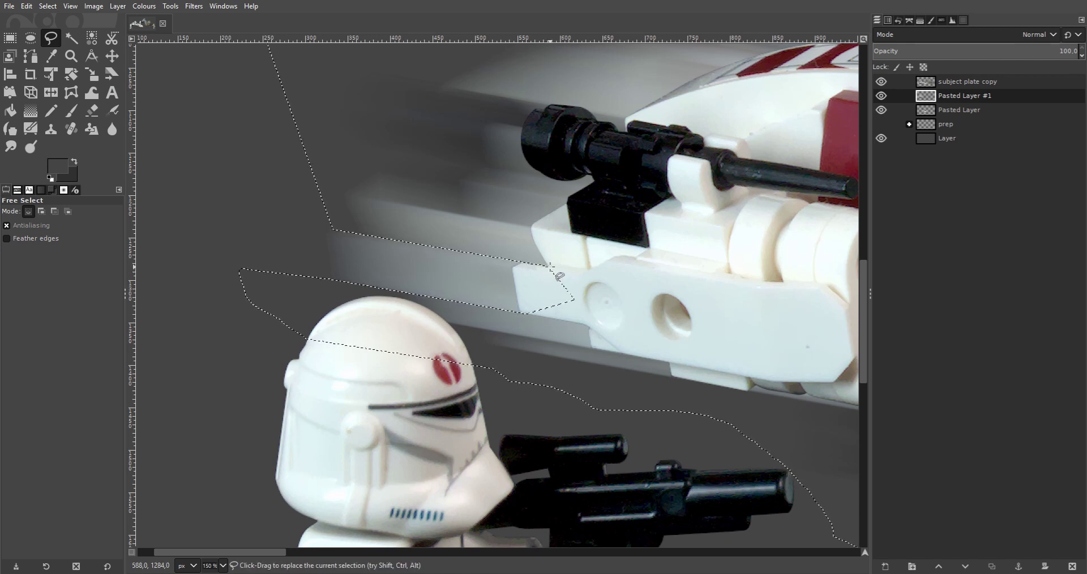
scroll(430, 430, "down", 2)
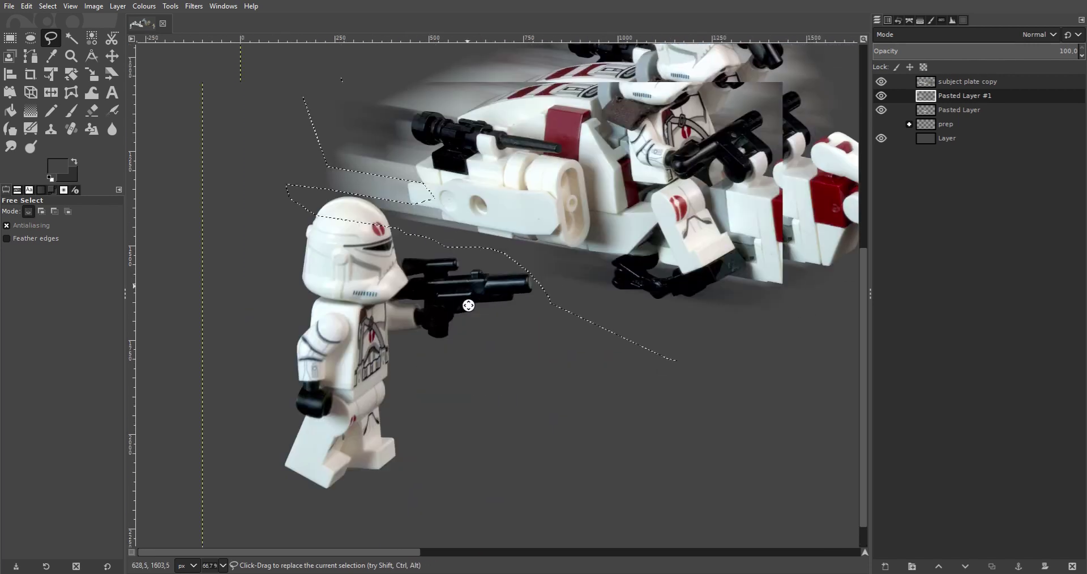
key("Delete")
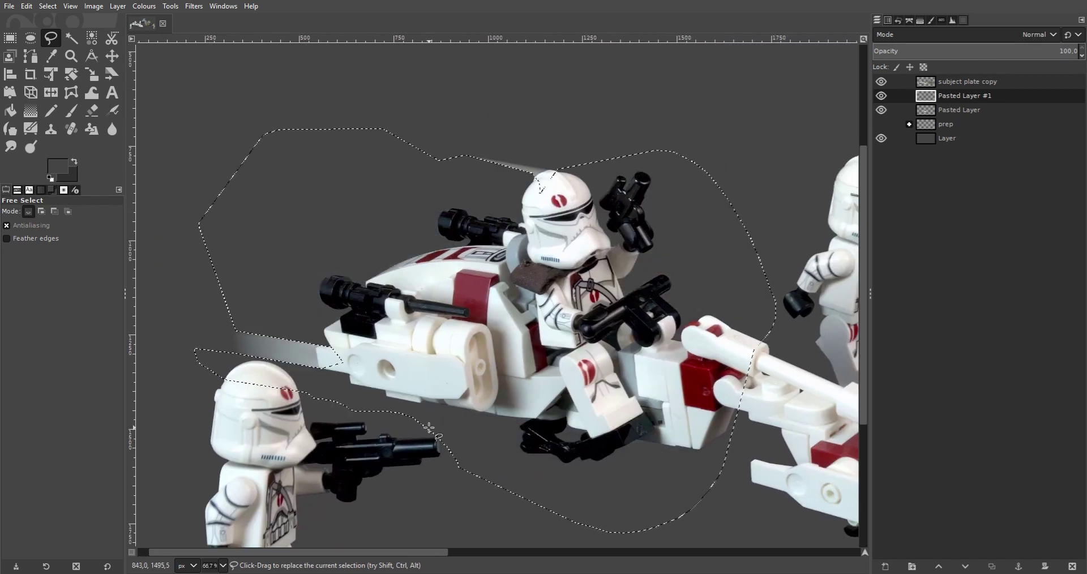
left_click(70, 8)
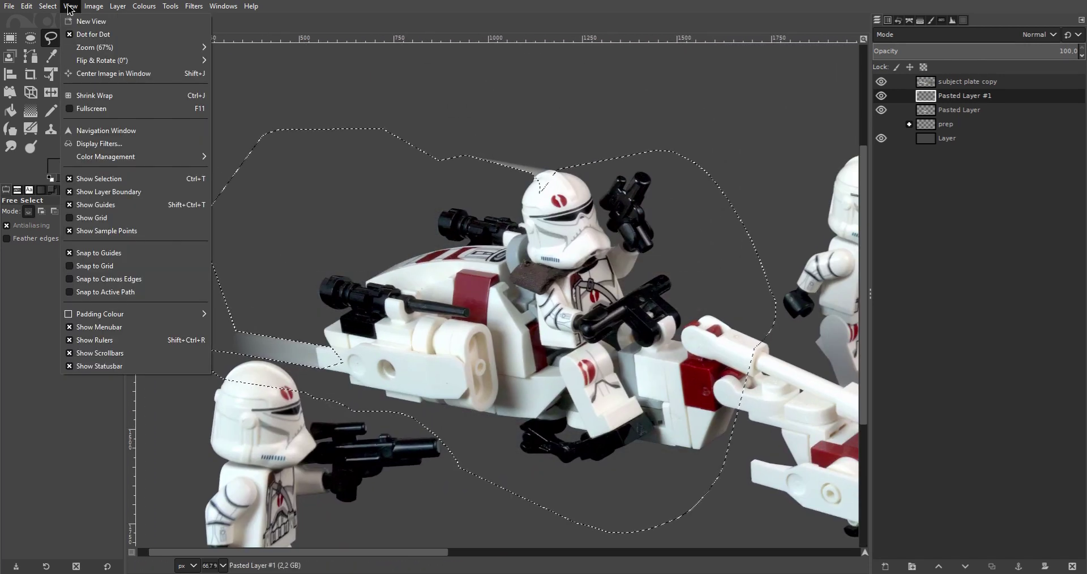
left_click(61, 39)
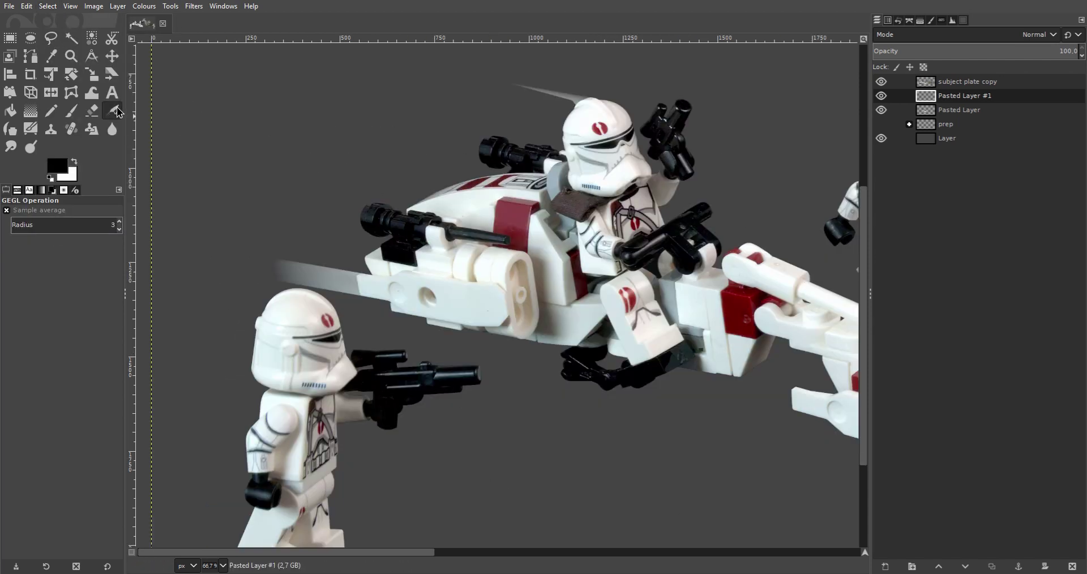
Outline the leftover blur streak behind the rider's helmet with Free Select, delete it from Pasted Layer #1 and clear the selection.
left_click(51, 38)
left_click(633, 72)
mouse_move(581, 72)
left_mouse_down()
mouse_move(703, 109)
mouse_move(646, 65)
left_mouse_up()
key("Return")
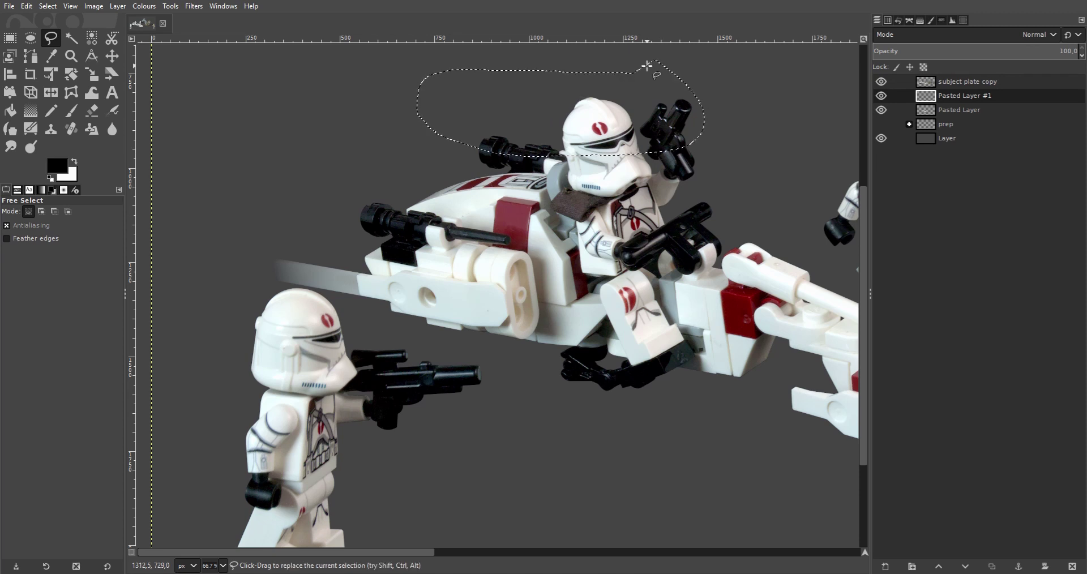
key("ctrl+shift+a")
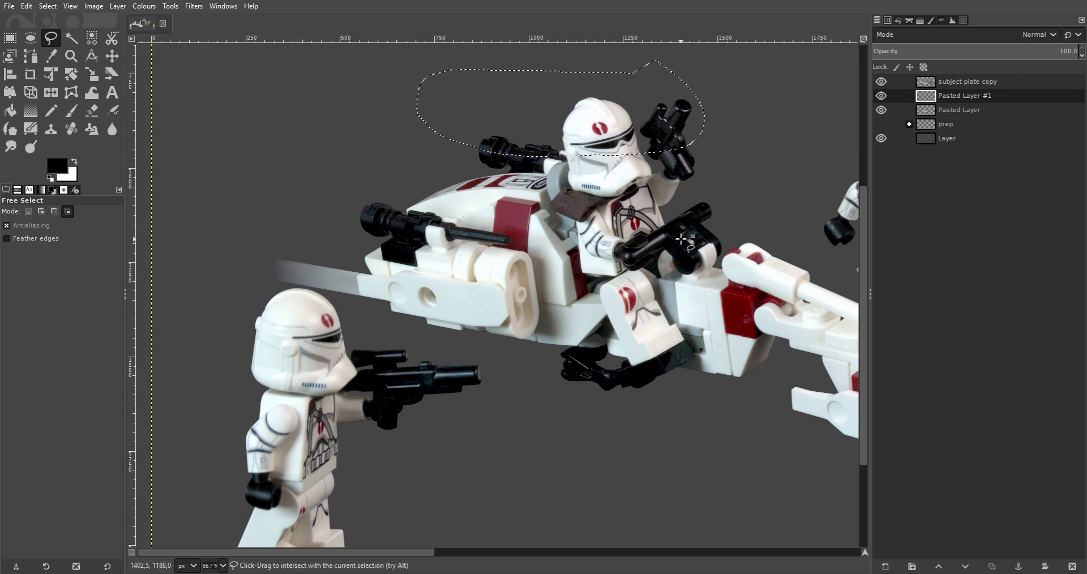
Make Pasted Layer, which holds the front blade's blur trail, the active layer and switch to the Move tool.
left_click_drag(461, 276, 227, 185)
scroll(575, 304, "up", 1)
left_click(979, 110)
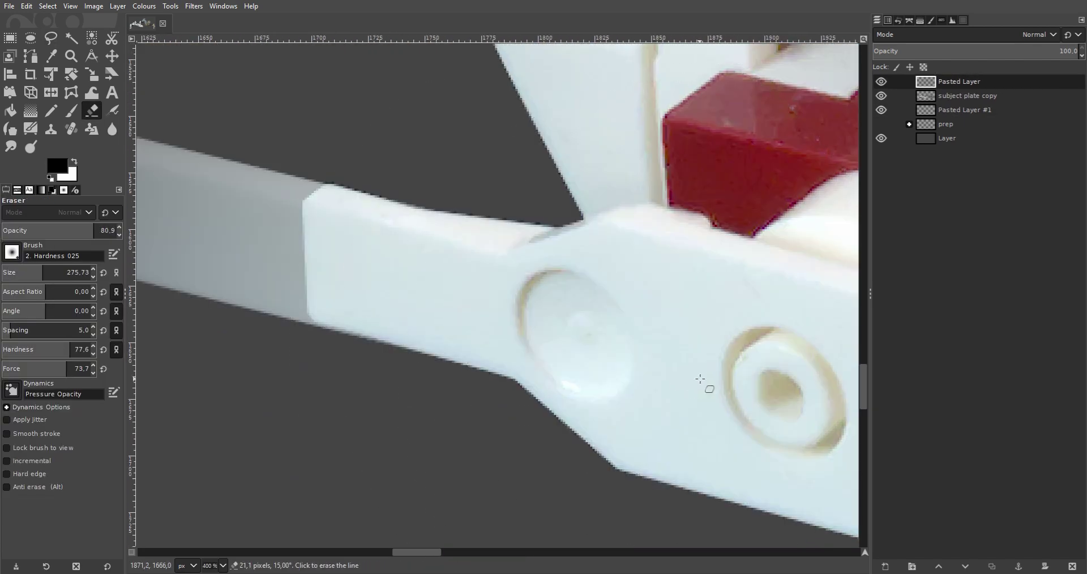
left_click(112, 57)
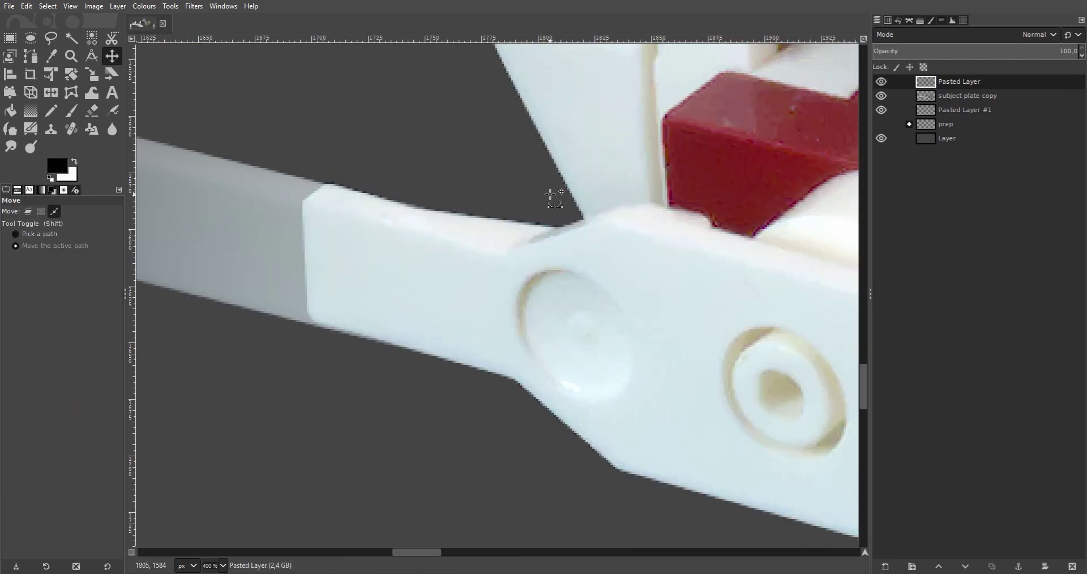
Create a selection from the alpha of Pasted Layer.
scroll(591, 267, "down", 6)
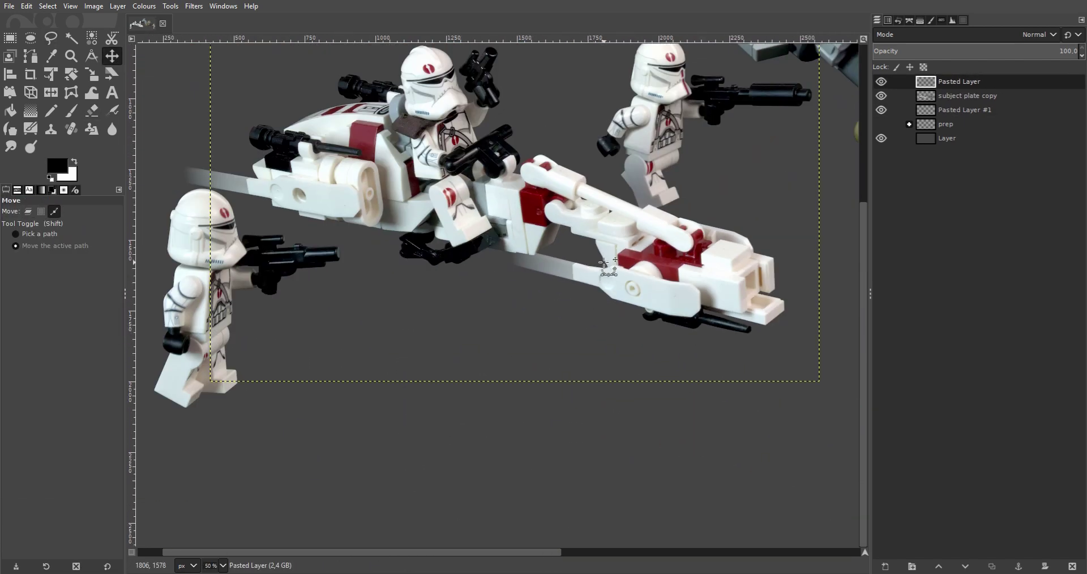
scroll(541, 218, "up", 2)
scroll(555, 275, "up", 2)
scroll(555, 274, "down", 2)
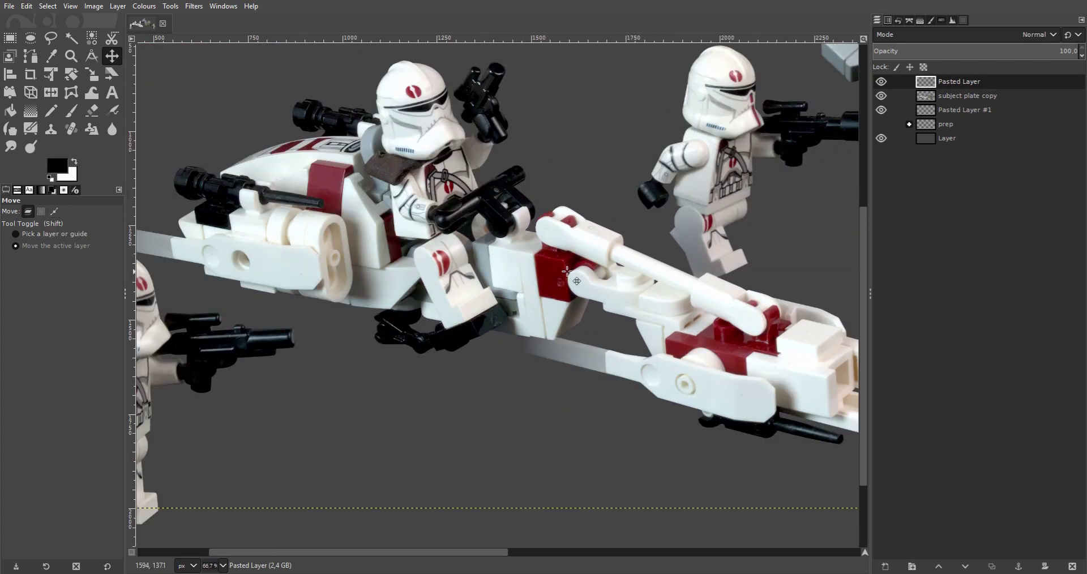
scroll(606, 283, "down", 2)
scroll(679, 332, "up", 1)
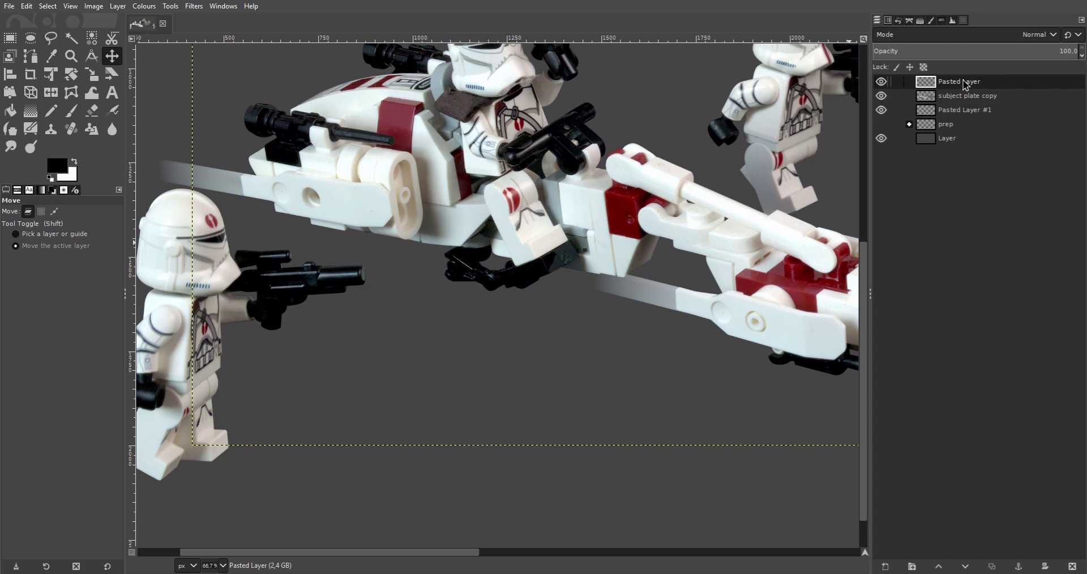
mouse_move(965, 85)
left_mouse_down()
mouse_move(963, 108)
mouse_move(965, 84)
left_mouse_up()
right_click(966, 86)
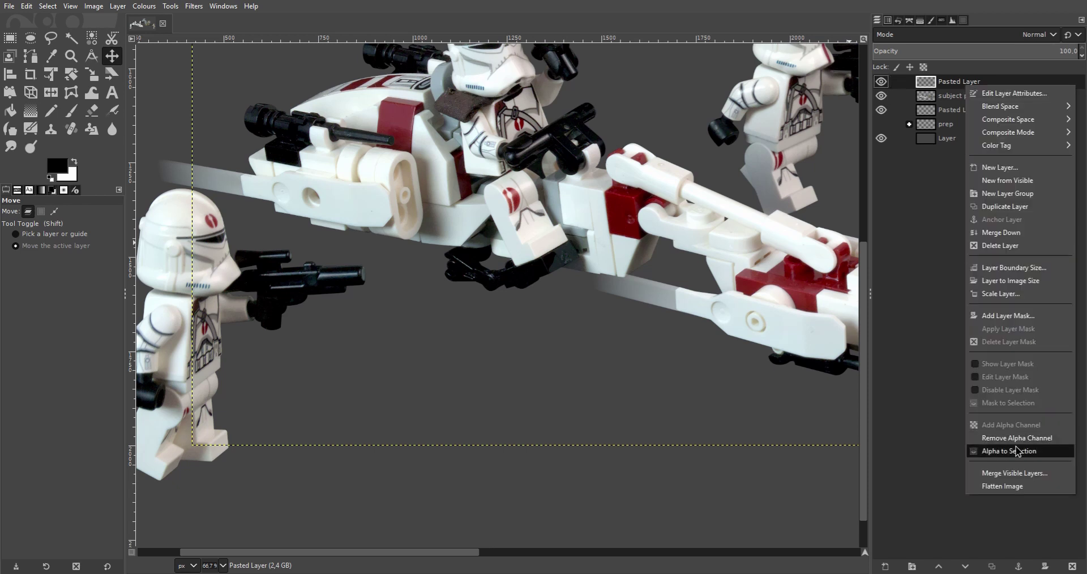
left_click(1020, 453)
Draw a black-to-white gradient across the front blade's trail and set its shape to Bi-linear.
scroll(687, 328, "up", 4)
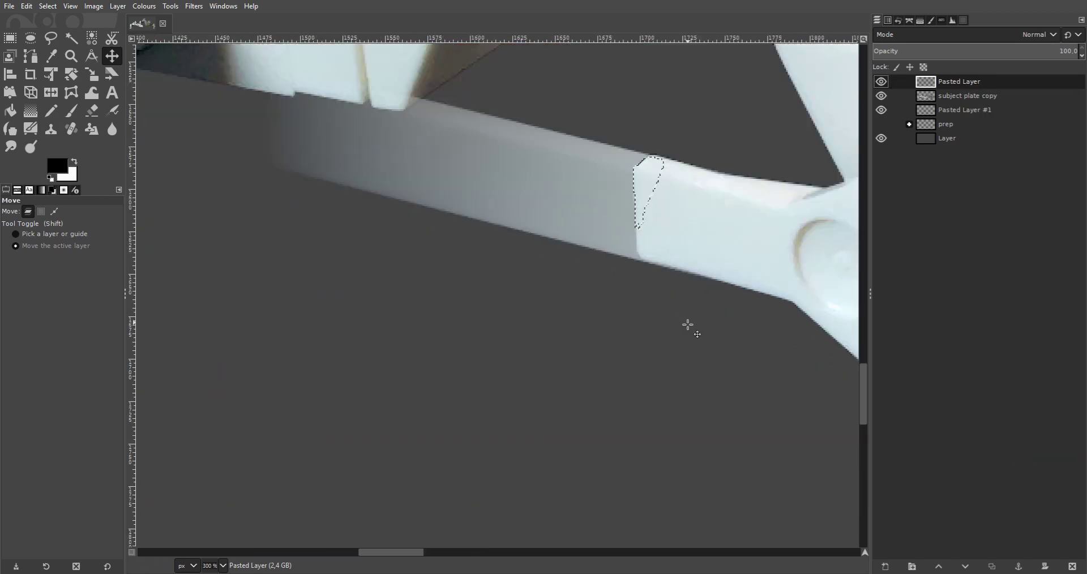
scroll(650, 289, "up", 1)
left_click(31, 111)
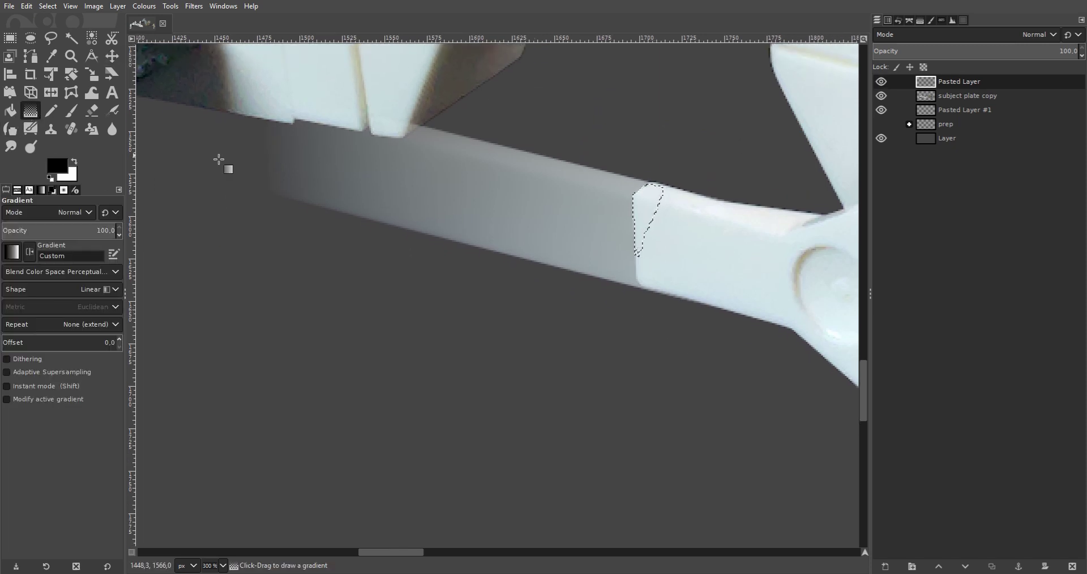
left_click_drag(587, 219, 577, 273)
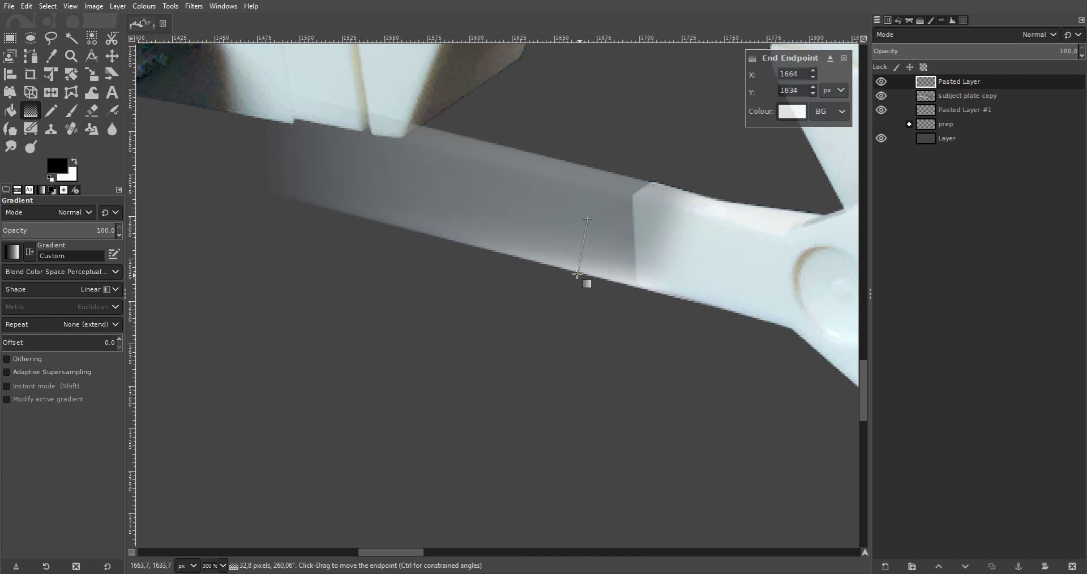
left_click(76, 291)
left_click(82, 307)
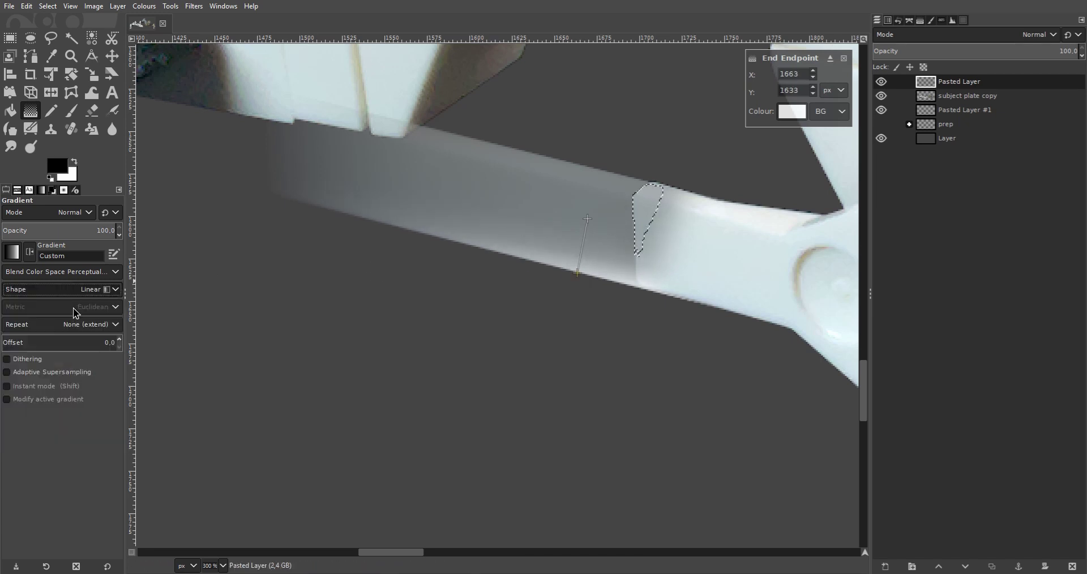
Move the gradient's end point to about 1662, 1629 and its start point to about 1669, 1604, and clear the selection.
left_click_drag(577, 272, 575, 265)
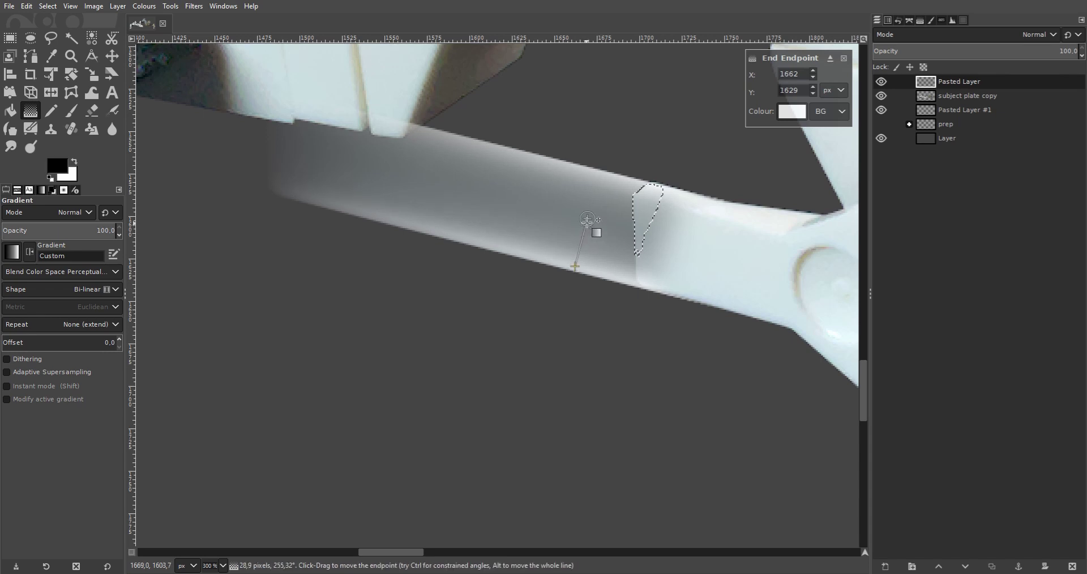
left_click_drag(586, 218, 586, 223)
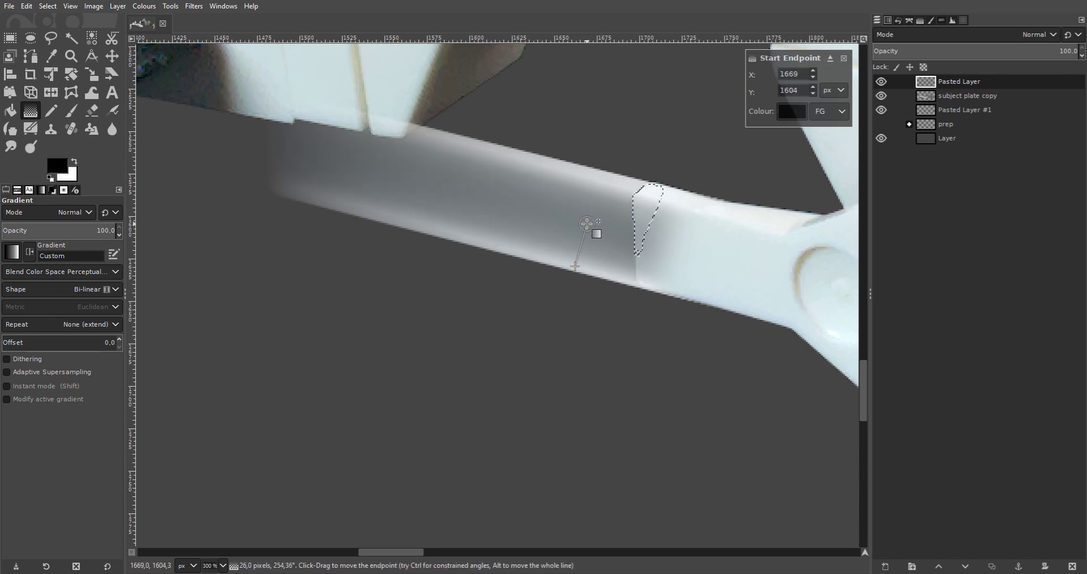
key("ctrl+shift+a")
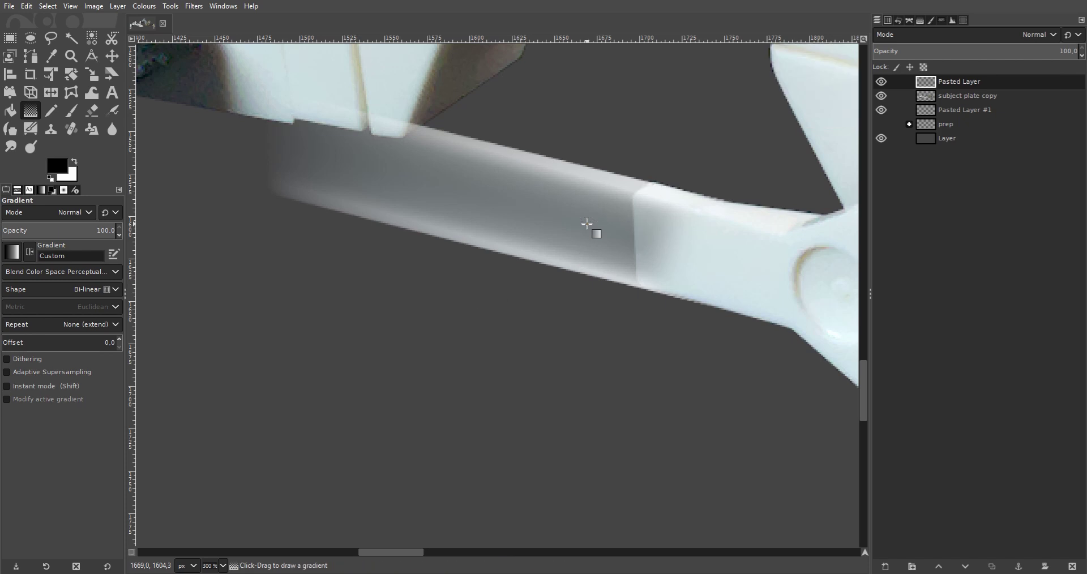
Apply Colour to Alpha to Pasted Layer to turn the gradient's black into transparency.
left_click(144, 5)
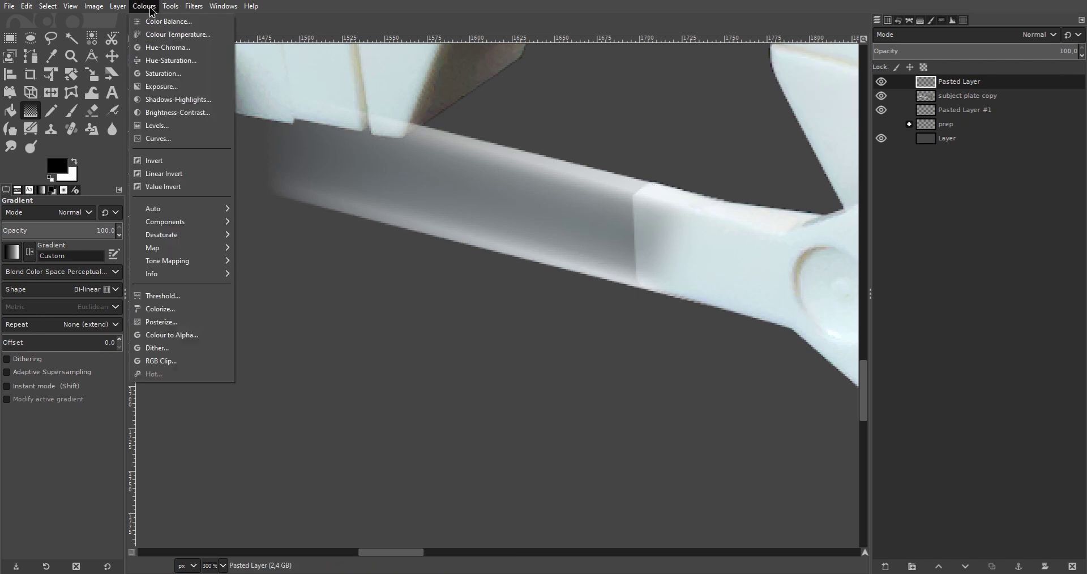
left_click(193, 334)
left_click(866, 241)
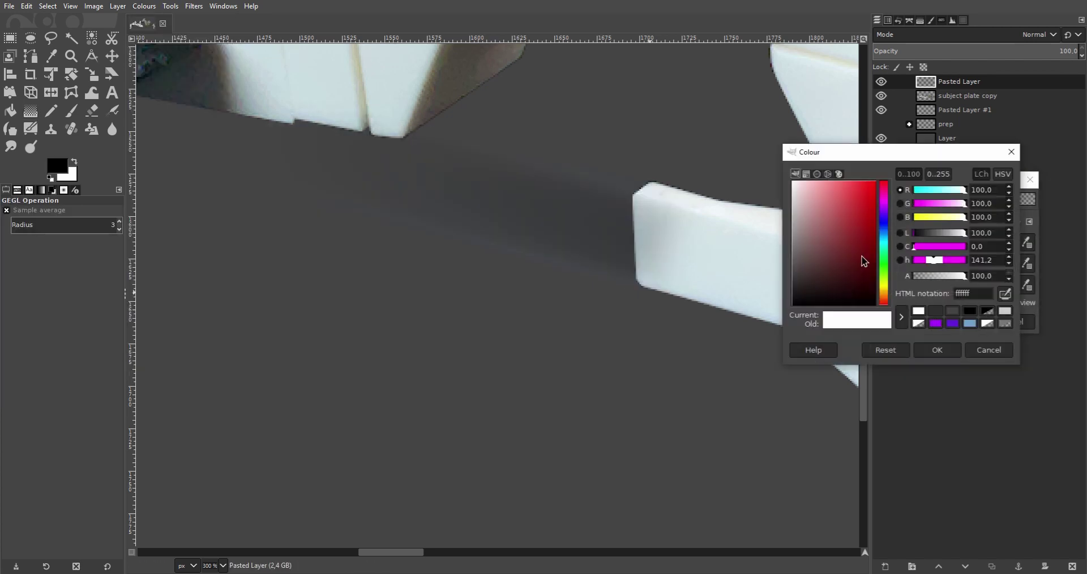
left_click(943, 353)
left_click(958, 322)
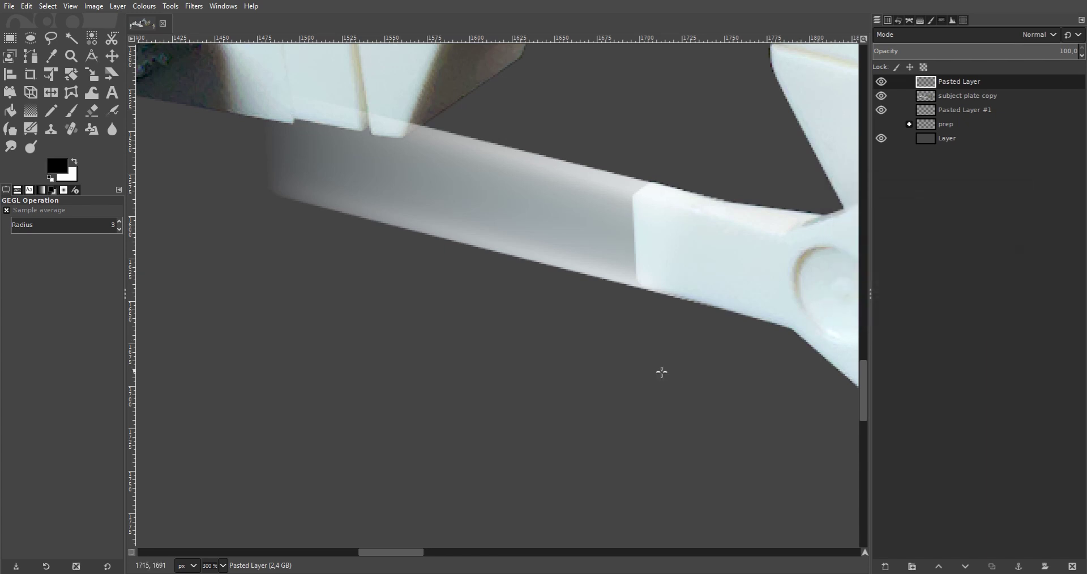
Create a selection from the alpha of Pasted Layer #1, the rear blade's trail.
key("1")
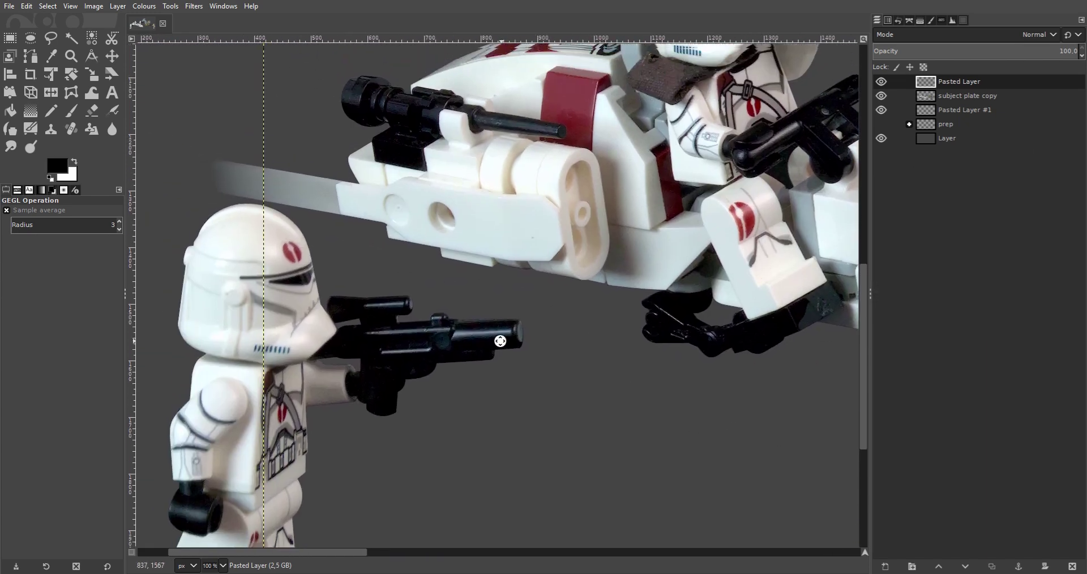
left_click_drag(484, 310, 218, 264)
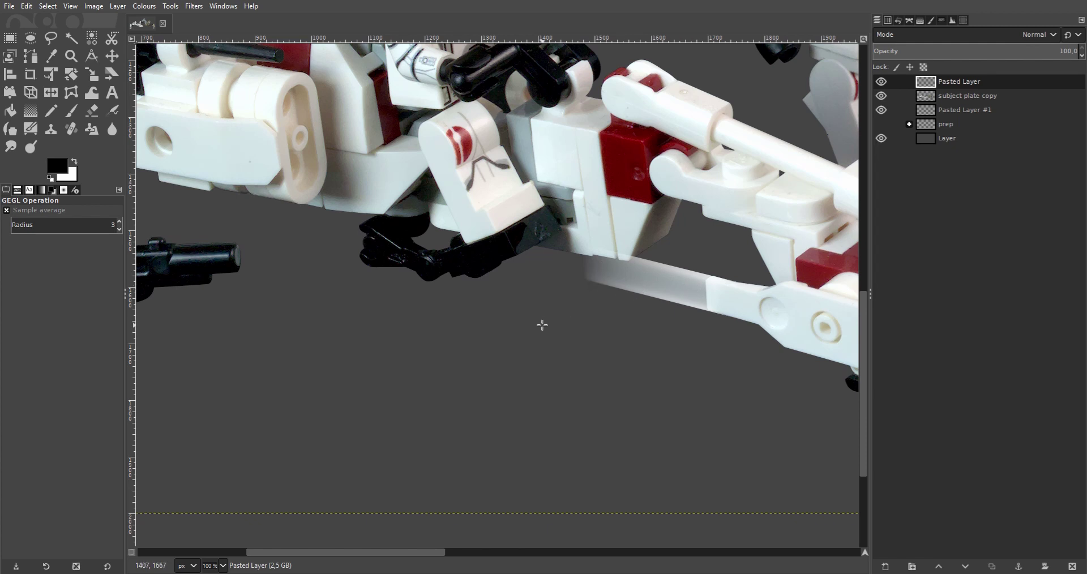
left_click_drag(542, 325, 723, 388)
left_click_drag(355, 331, 633, 349)
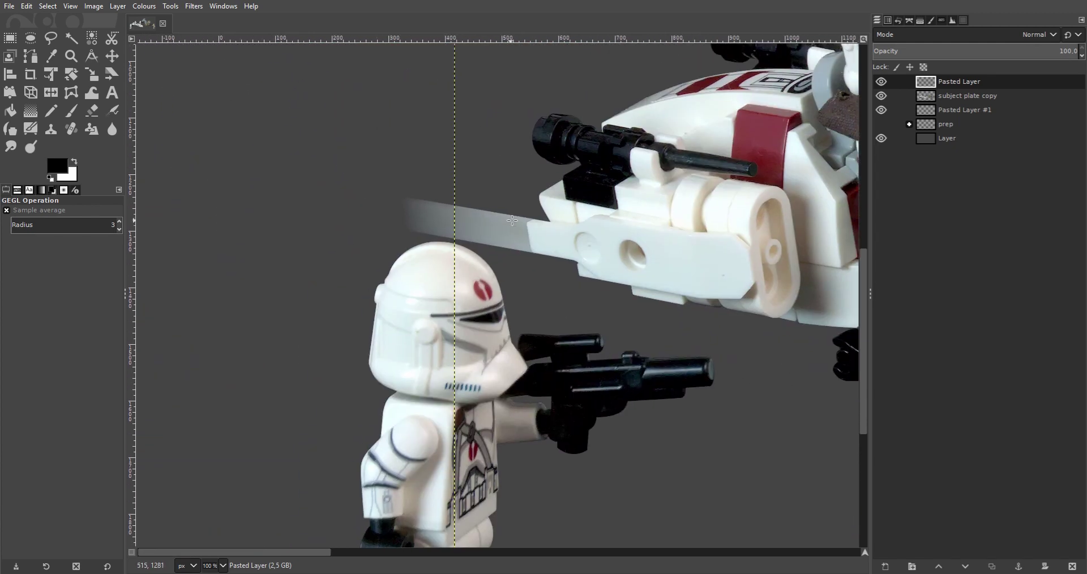
scroll(512, 221, "up", 3)
right_click(957, 110)
left_click(996, 491)
Draw a bi-linear gradient across the width of the rear blade's trail and clear the selection.
key("g")
mouse_move(491, 261)
left_mouse_down()
mouse_move(498, 291)
mouse_move(502, 270)
mouse_move(497, 296)
left_mouse_up()
key("Return")
key("ctrl+shift+a")
Apply Colour to Alpha to Pasted Layer #1 with the colour set to black, 000000.
left_click(137, 7)
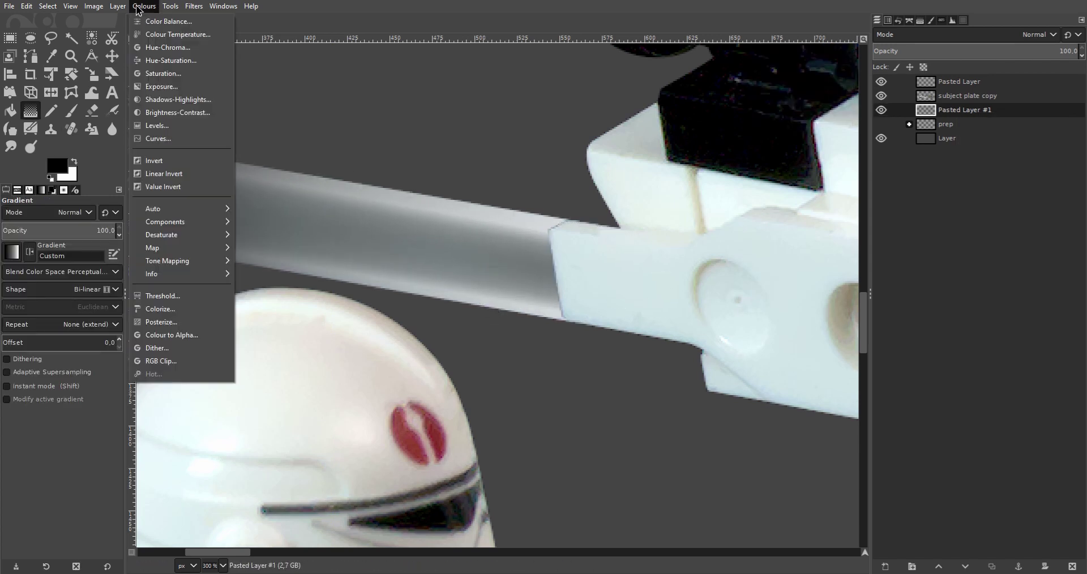
left_click(182, 335)
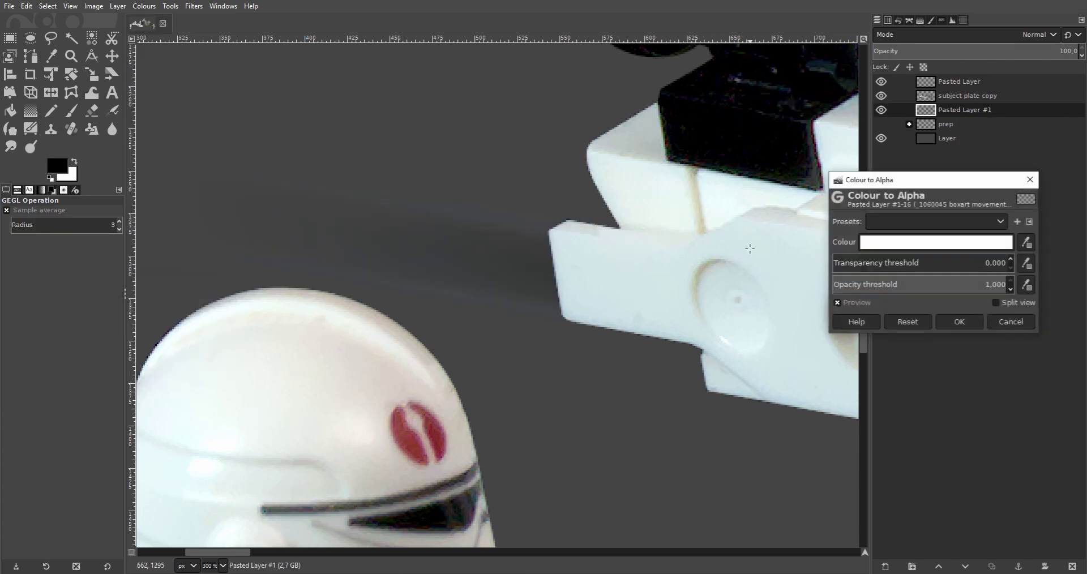
left_click(949, 243)
left_click(842, 298)
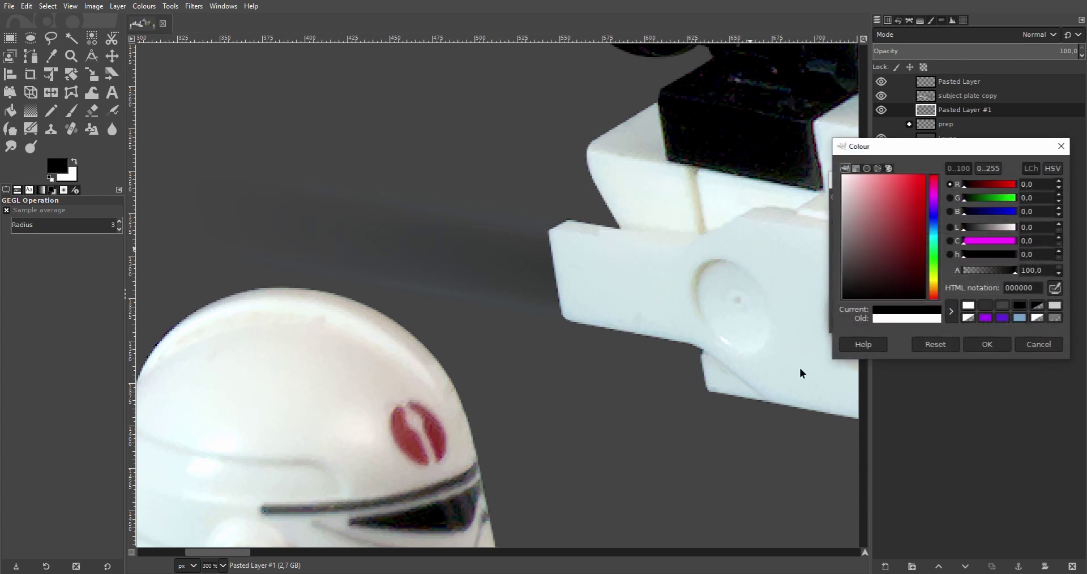
left_click(988, 345)
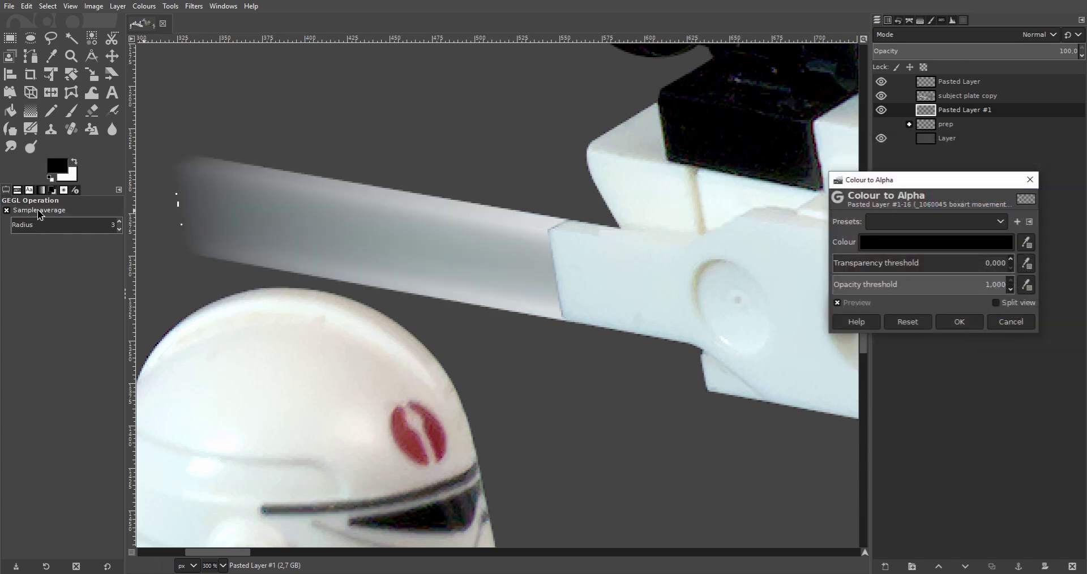
left_click(960, 322)
Select the stray white pixels at the faded end of the rear trail with Free Select, remove them and clear the selection.
scroll(423, 283, "up", 4)
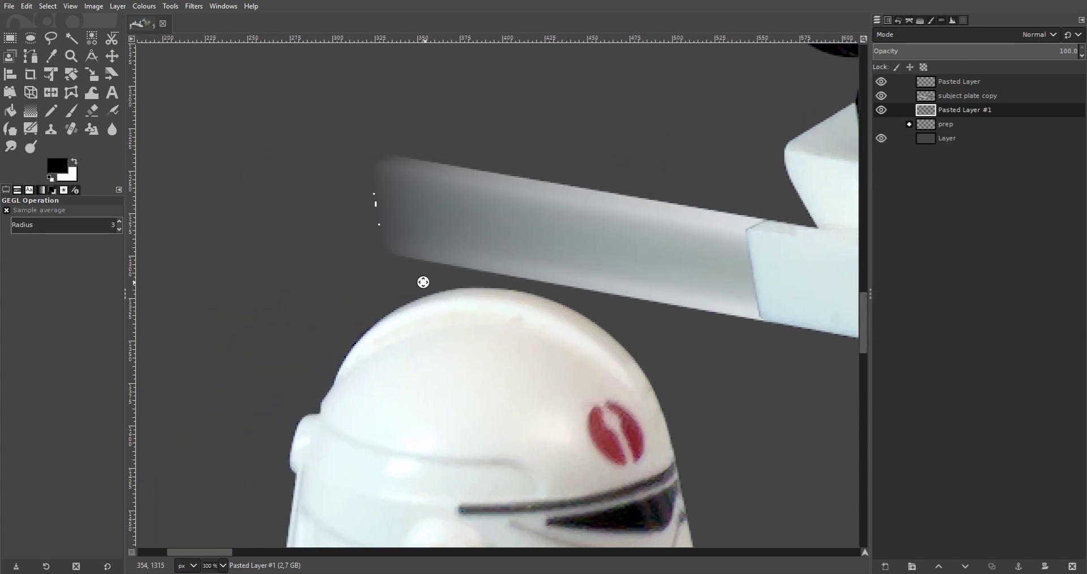
left_click(51, 38)
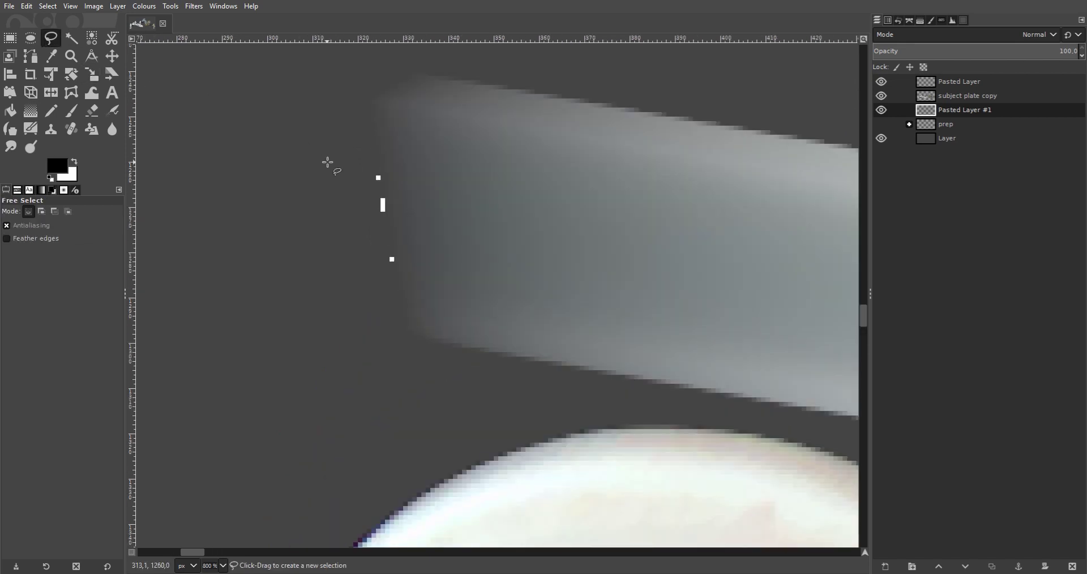
left_click_drag(368, 169, 389, 187)
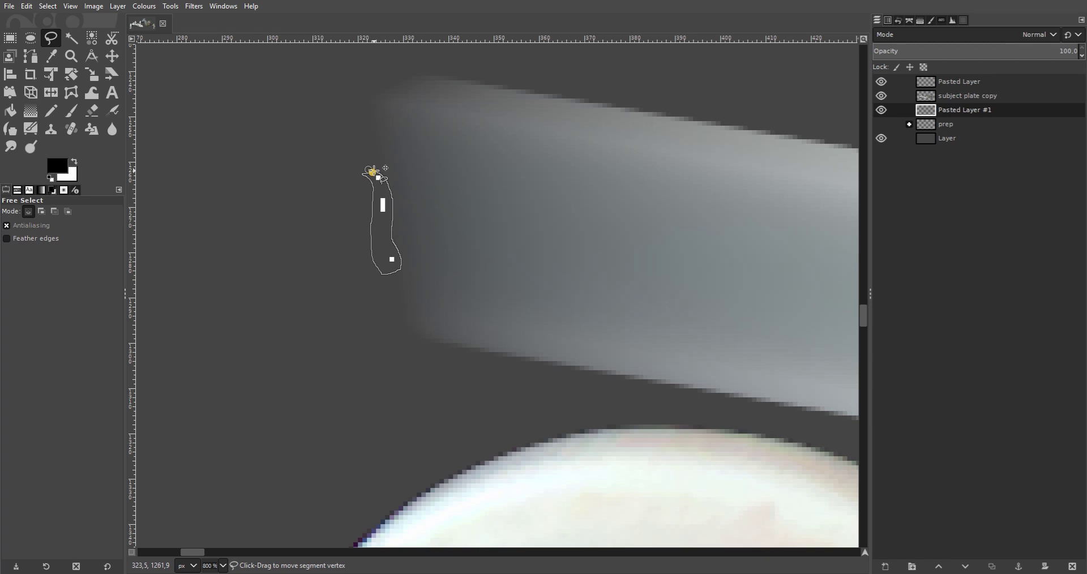
left_click(372, 171)
key("ctrl+shift+a")
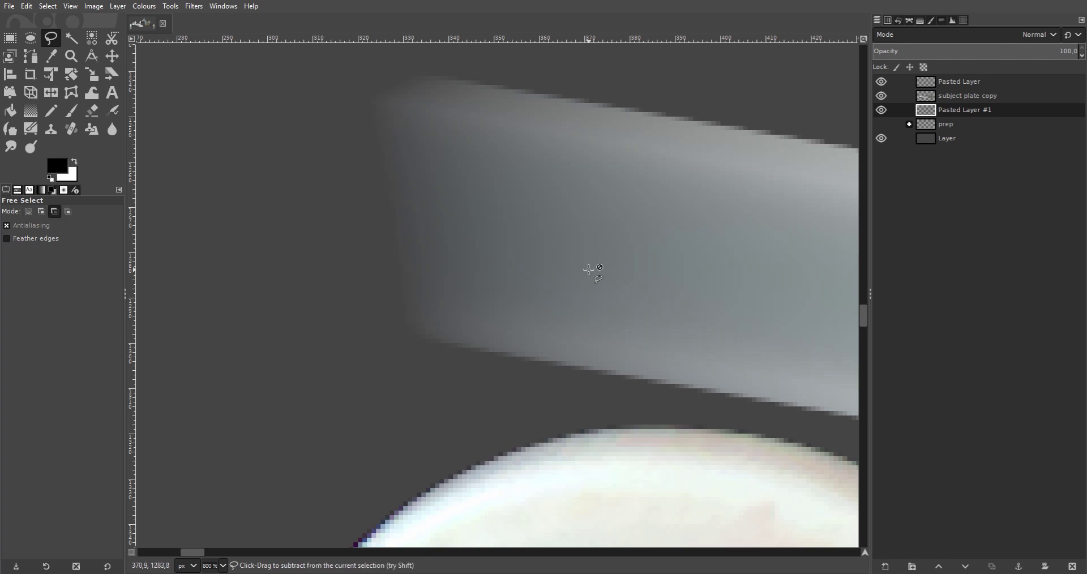
Create a selection from the alpha of Pasted Layer #1 for fading the rear trail.
scroll(589, 270, "down", 4)
left_click_drag(652, 287, 329, 249)
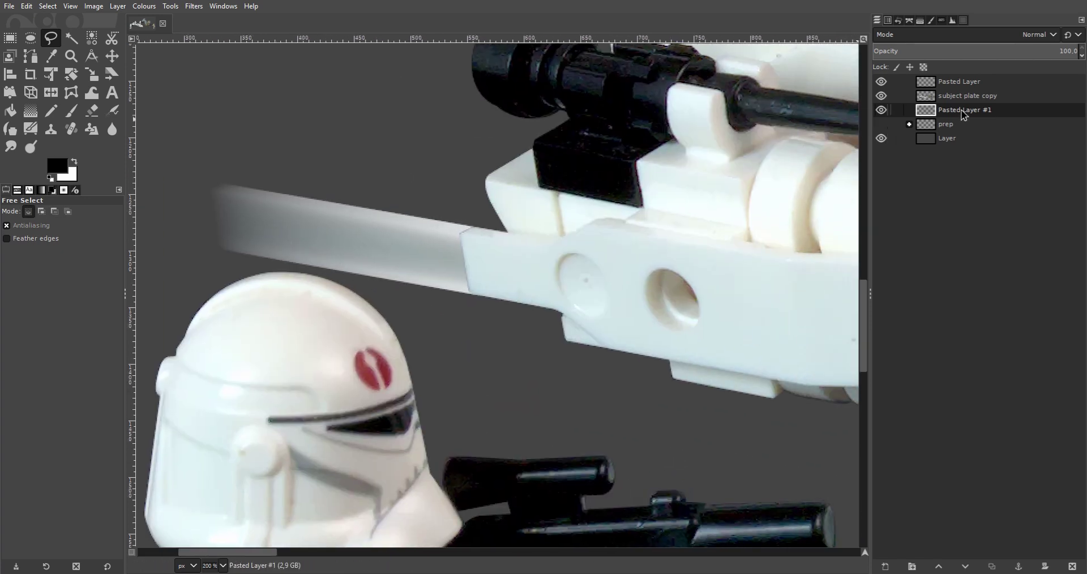
right_click(963, 114)
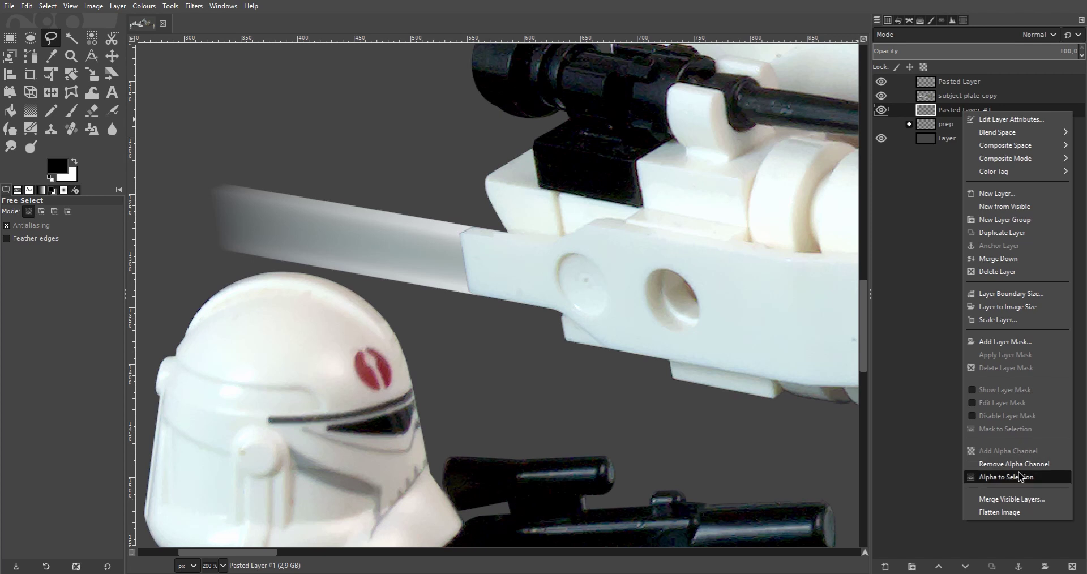
left_click(1022, 479)
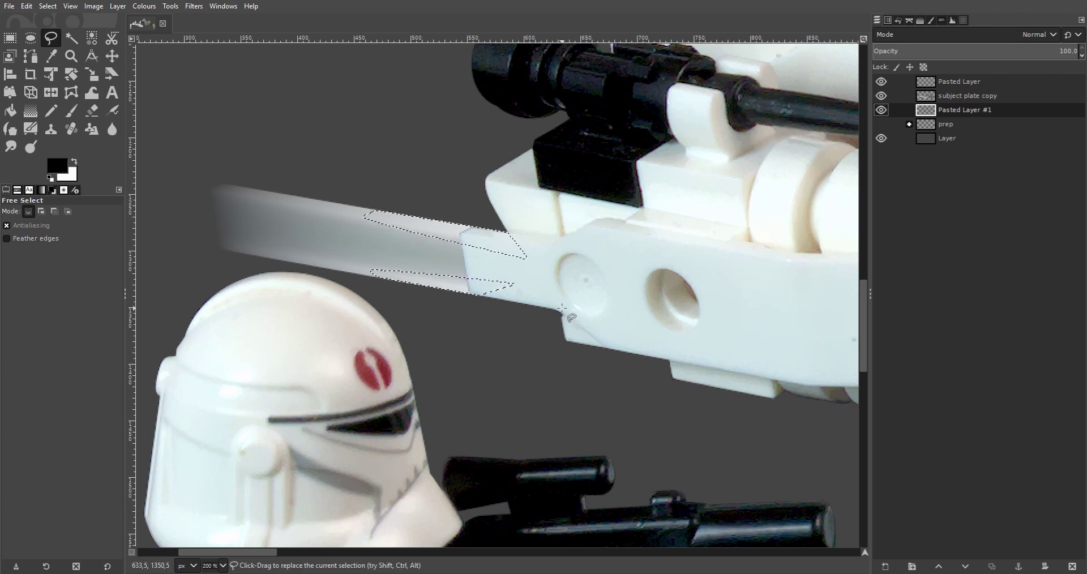
Fade the rear blade's trail by deleting the content within its alpha selection several times, and clear the selection.
key("ctrl+z")
key("ctrl+z")
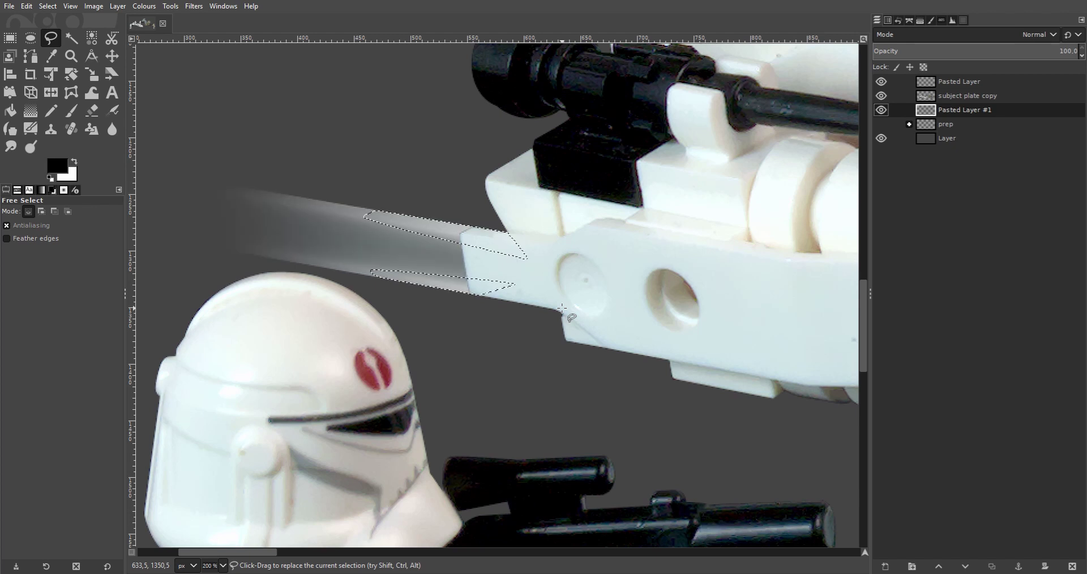
key("ctrl+z")
key("ctrl+z")
key("ctrl+shift+a")
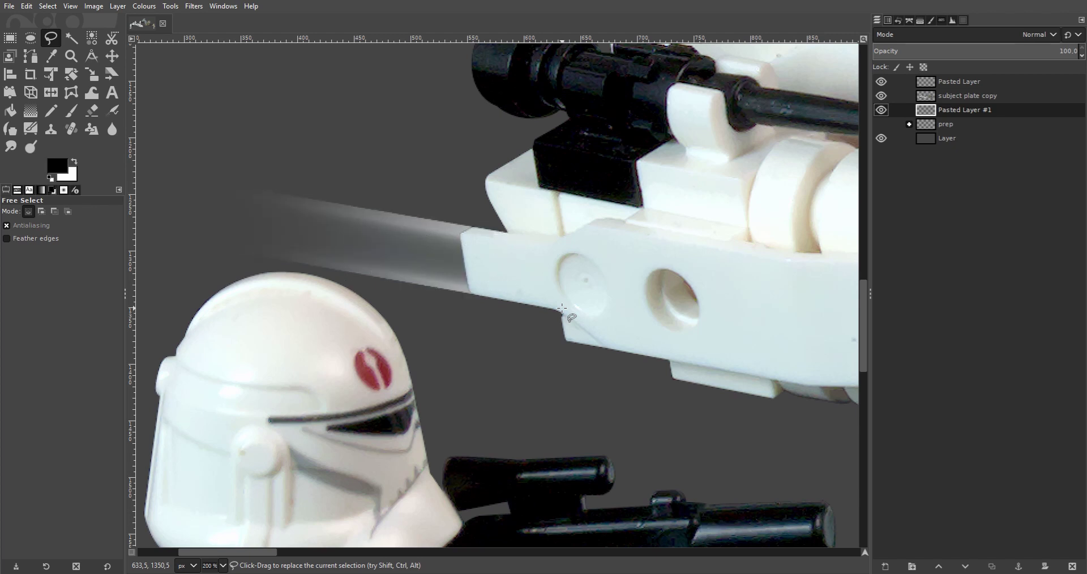
Create a selection from the alpha of Pasted Layer, the front blade's trail.
scroll(529, 315, "down", 3)
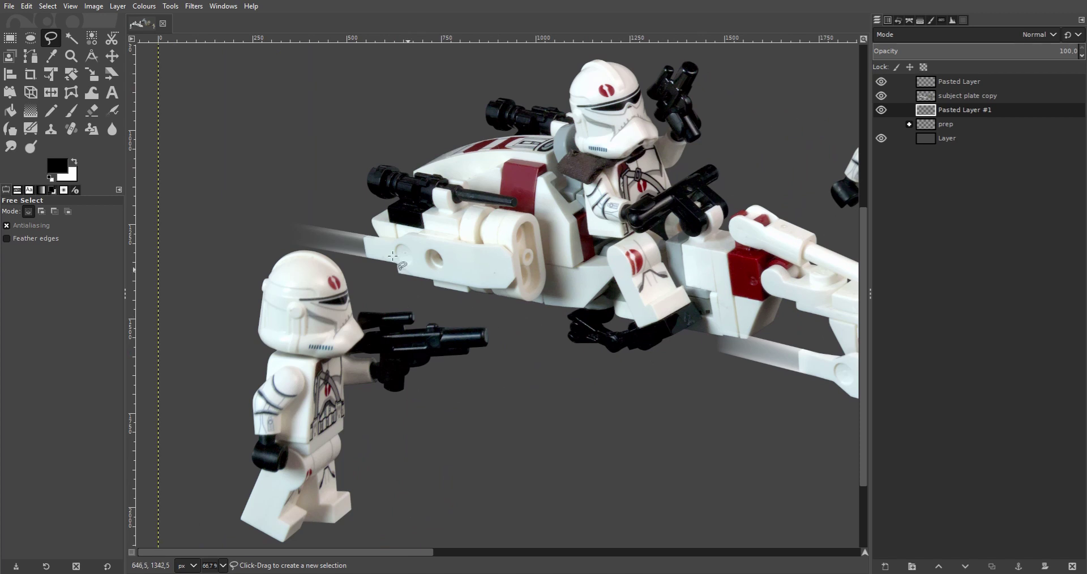
scroll(411, 275, "up", 3)
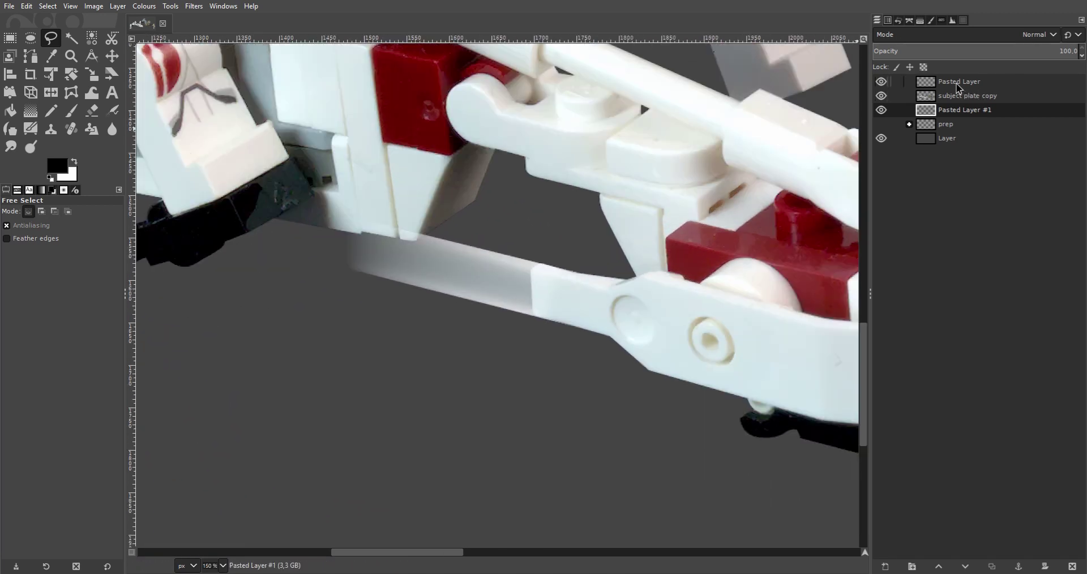
left_click(957, 83)
right_click(957, 84)
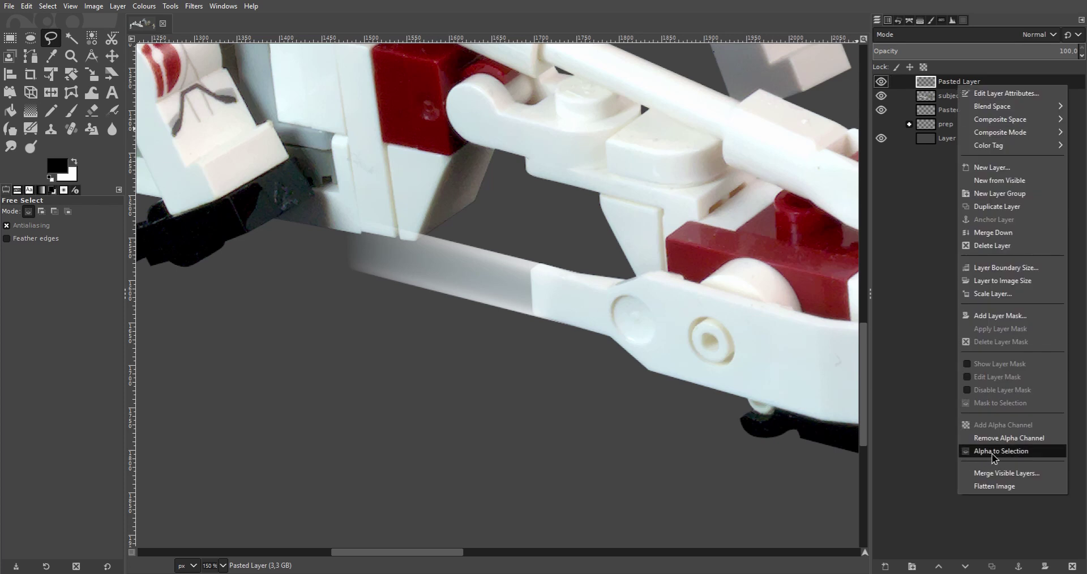
left_click(987, 460)
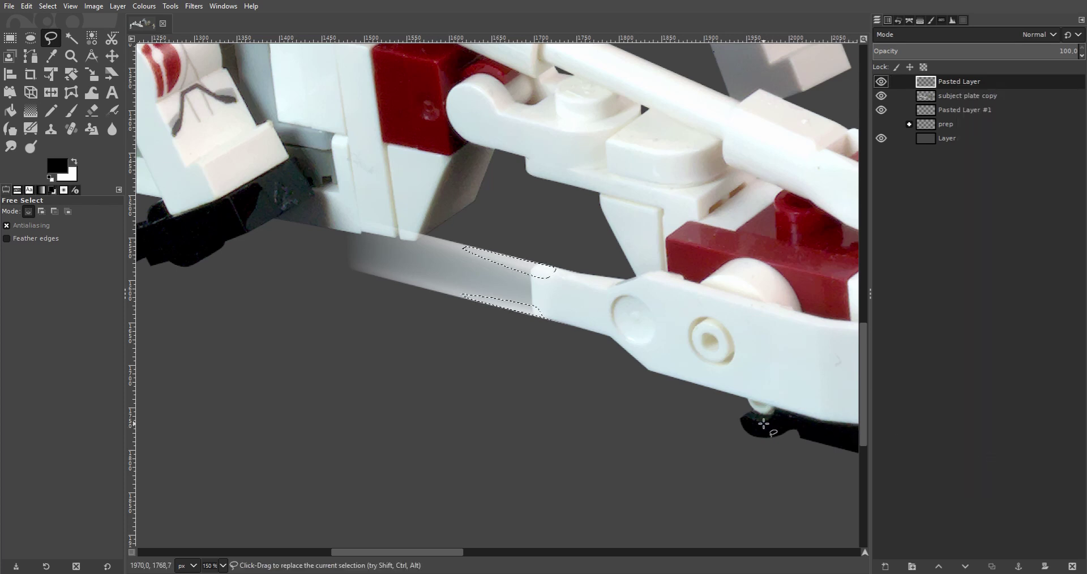
Fade the front blade's trail by deleting the selected content several times, clear the selection and save the image.
key("Delete")
key("ctrl+shift+a")
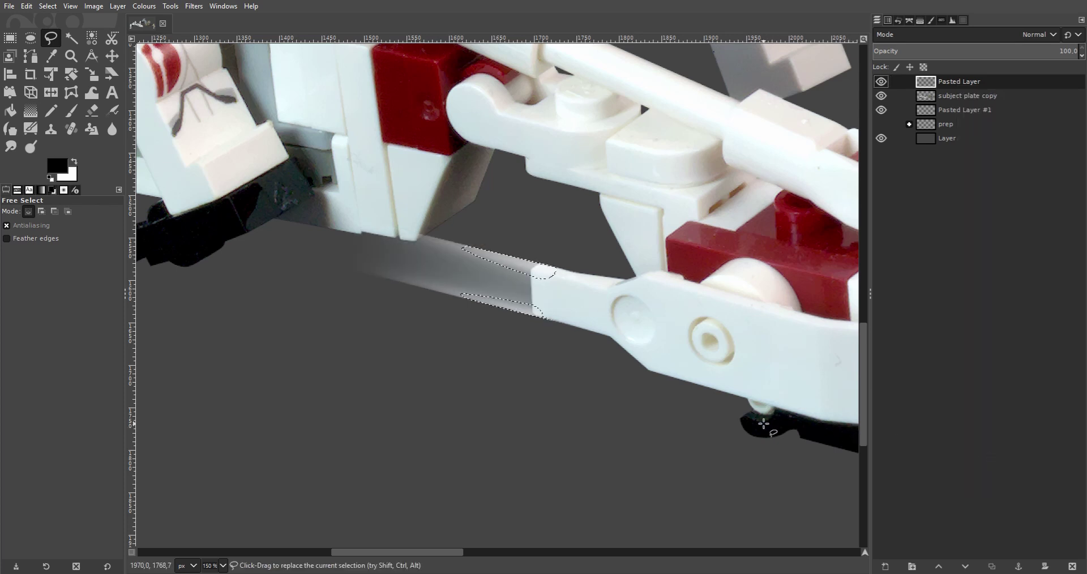
key("Delete")
key("ctrl+shift+a")
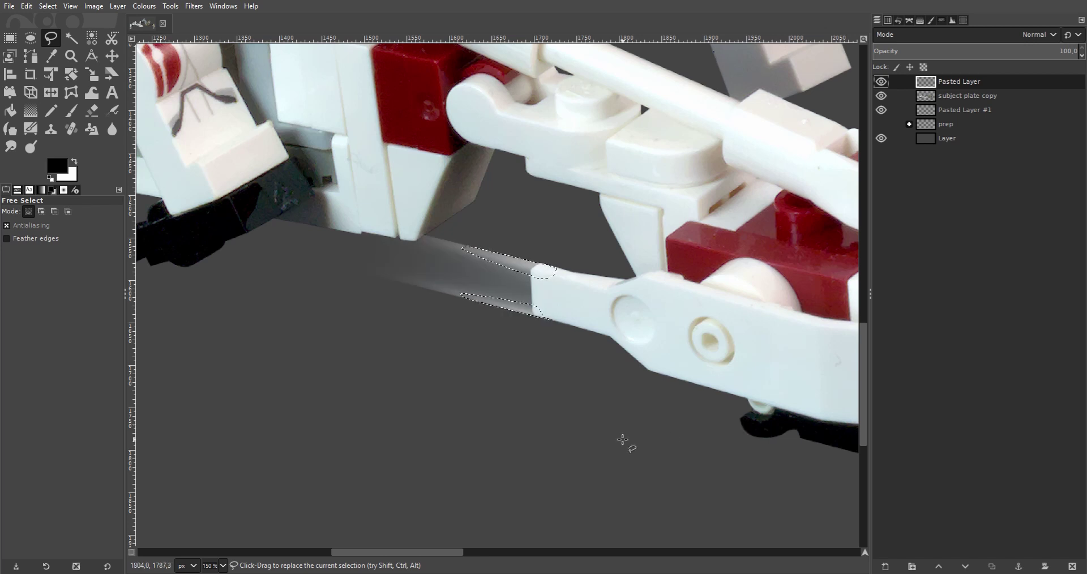
key("Delete")
key("ctrl+shift+a")
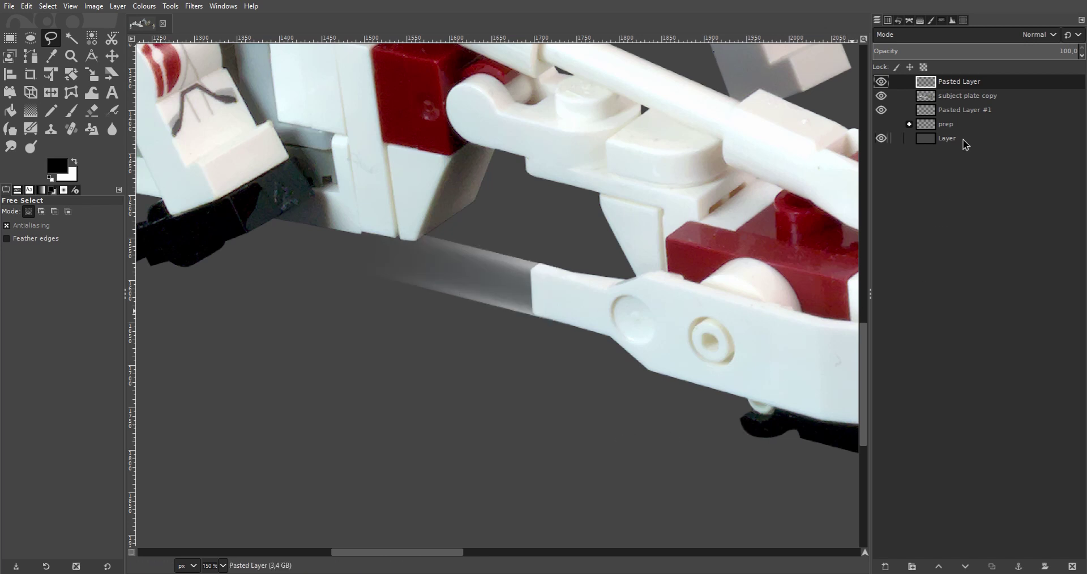
key("shift+ctrl+j")
key("ctrl+s")
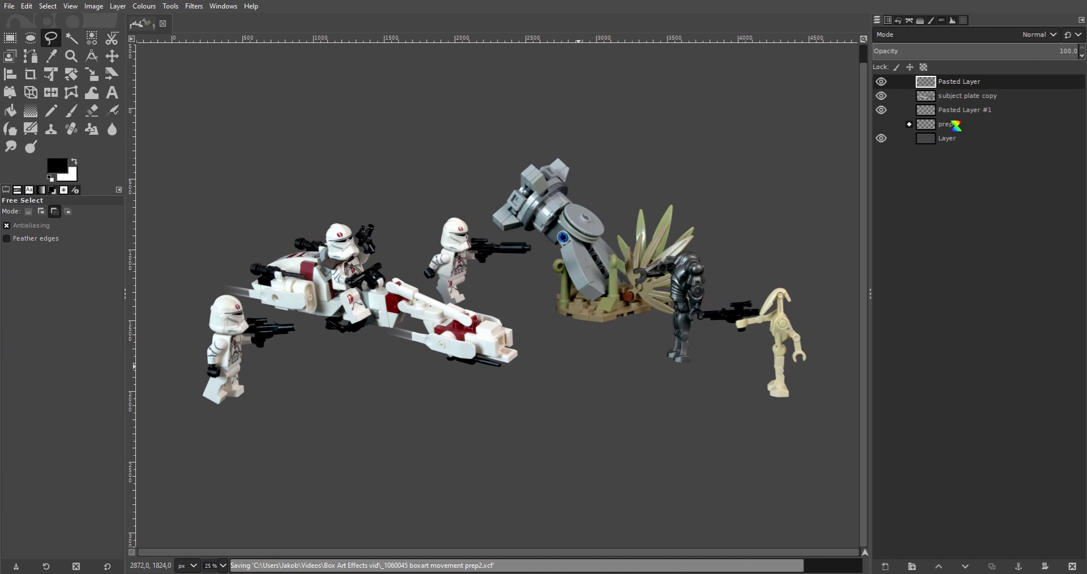
Place the forest background behind the subjects and apply Linear Motion Blur to the Overlay layer Pasted Layer #2.
left_click(909, 124)
left_click(963, 165)
key("shift+ctrl+d")
scroll(363, 255, "up", 5)
left_click(363, 256)
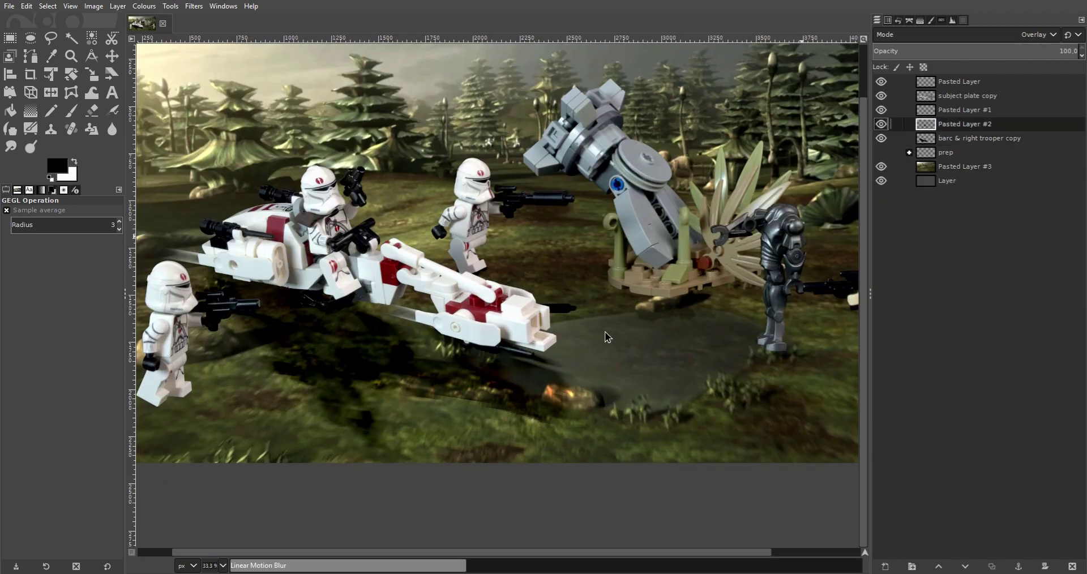
right_click(959, 102)
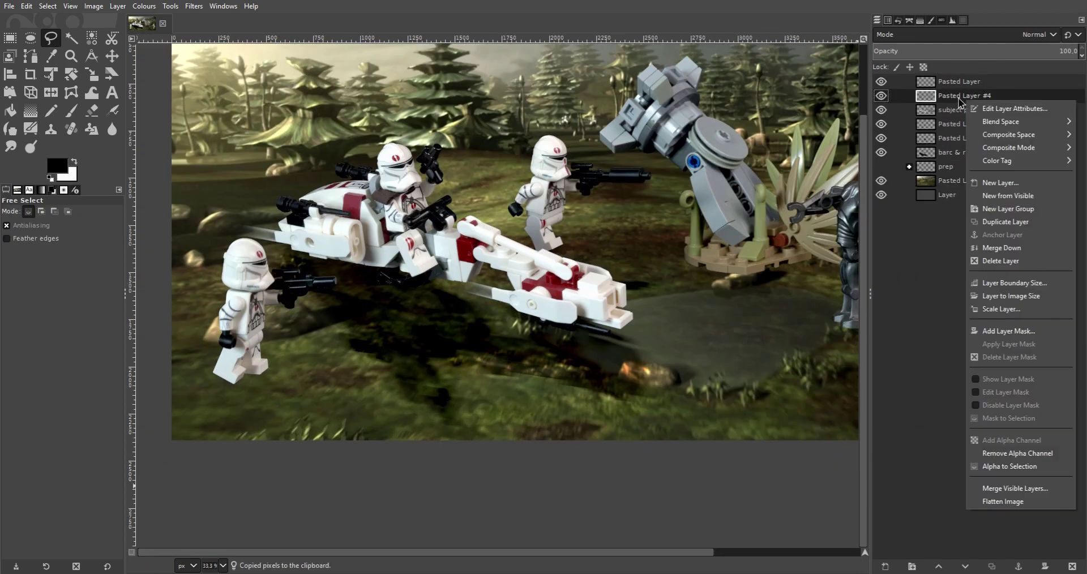